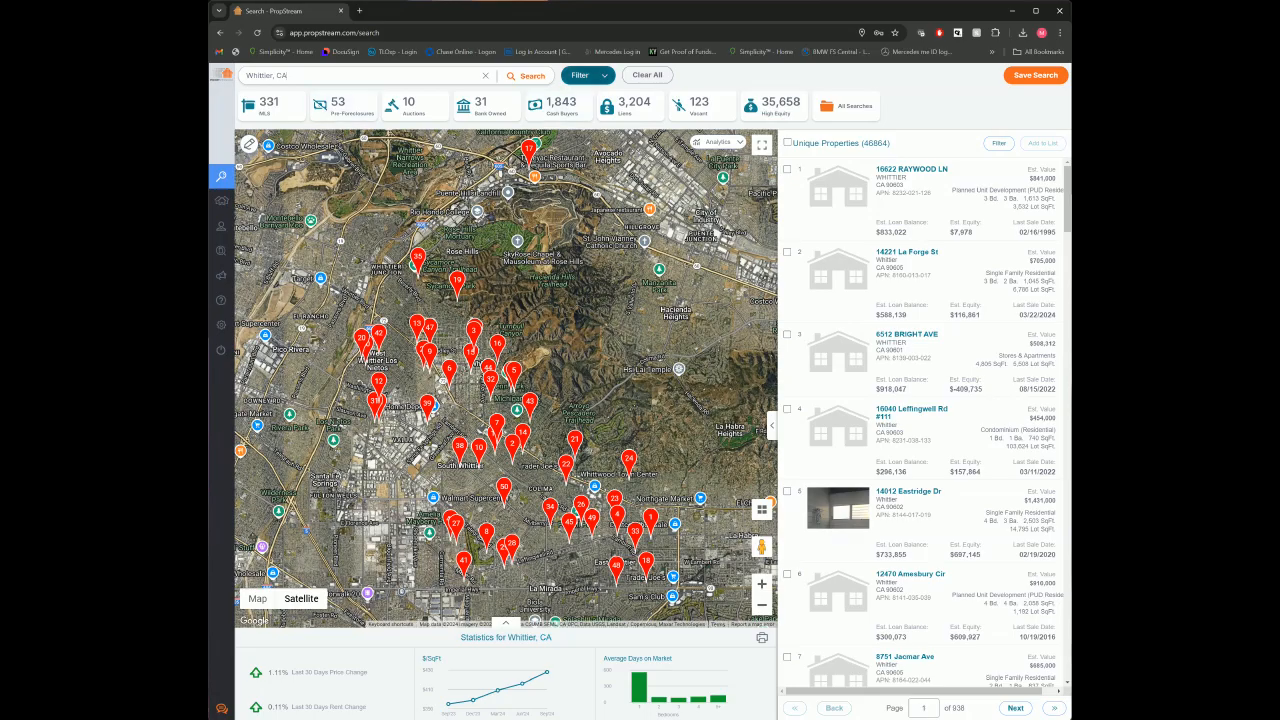
- Filter the Whittier, CA property search with the Liens quick list choice
click(583, 75)
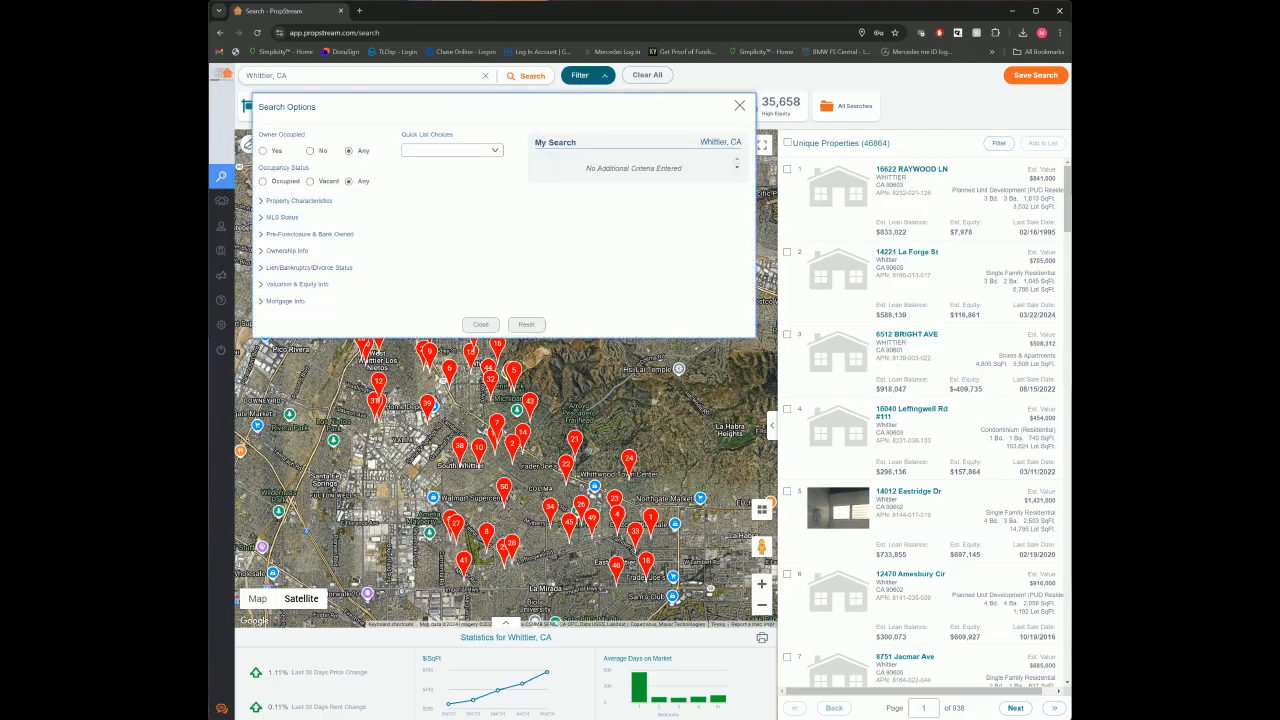
click(451, 150)
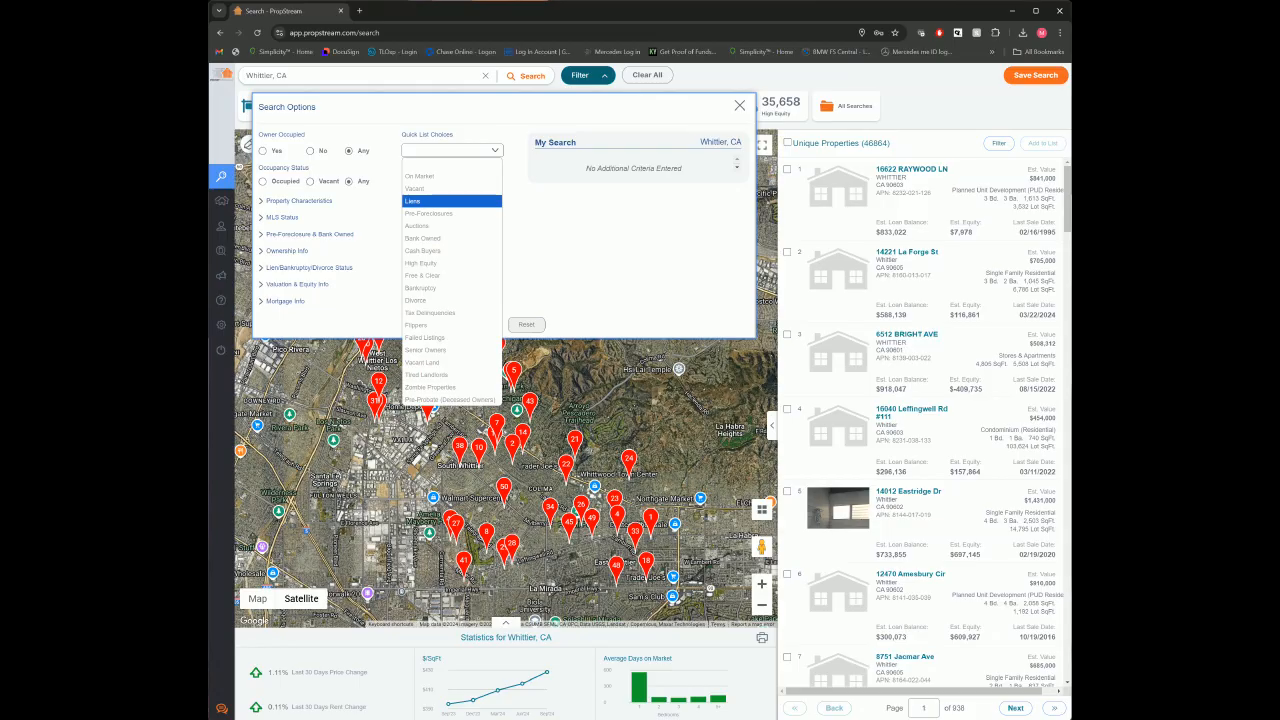
click(451, 201)
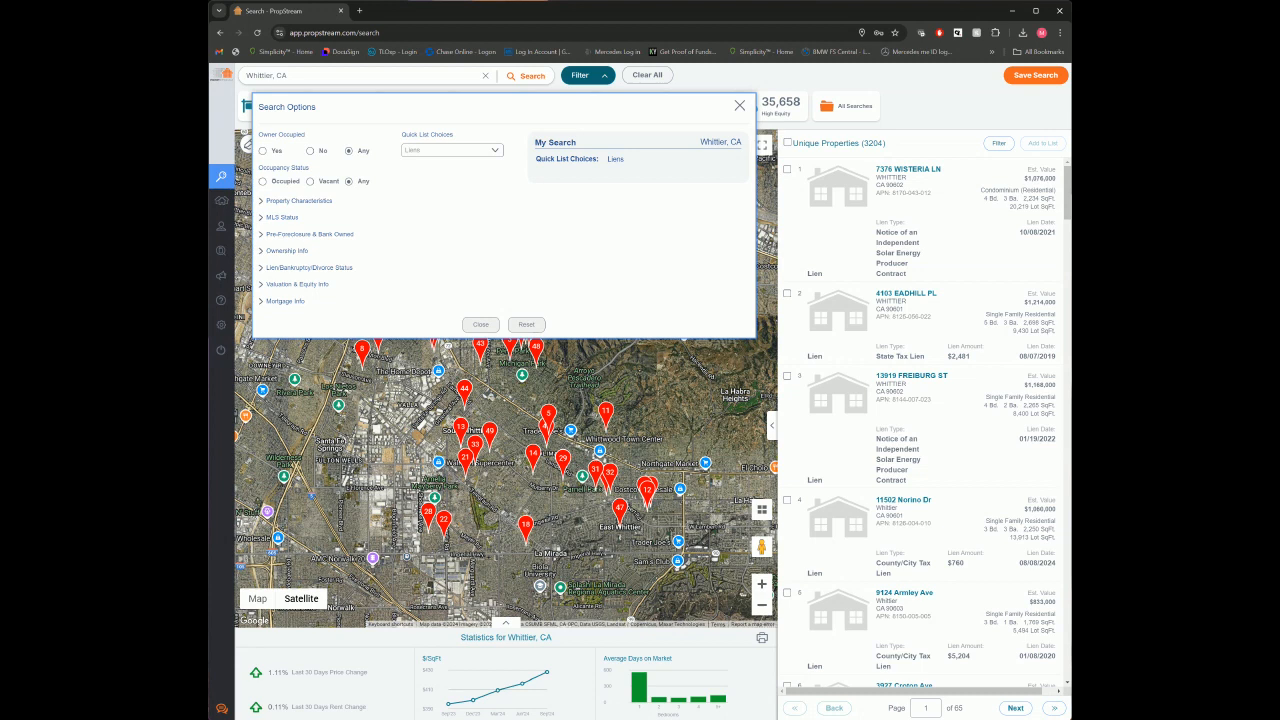
- Restrict property characteristics to the Residential classification and the Single Family, Condo/Townhouse, Multi-Family 2-4 and Multi-Family 5+ types
click(299, 201)
click(309, 228)
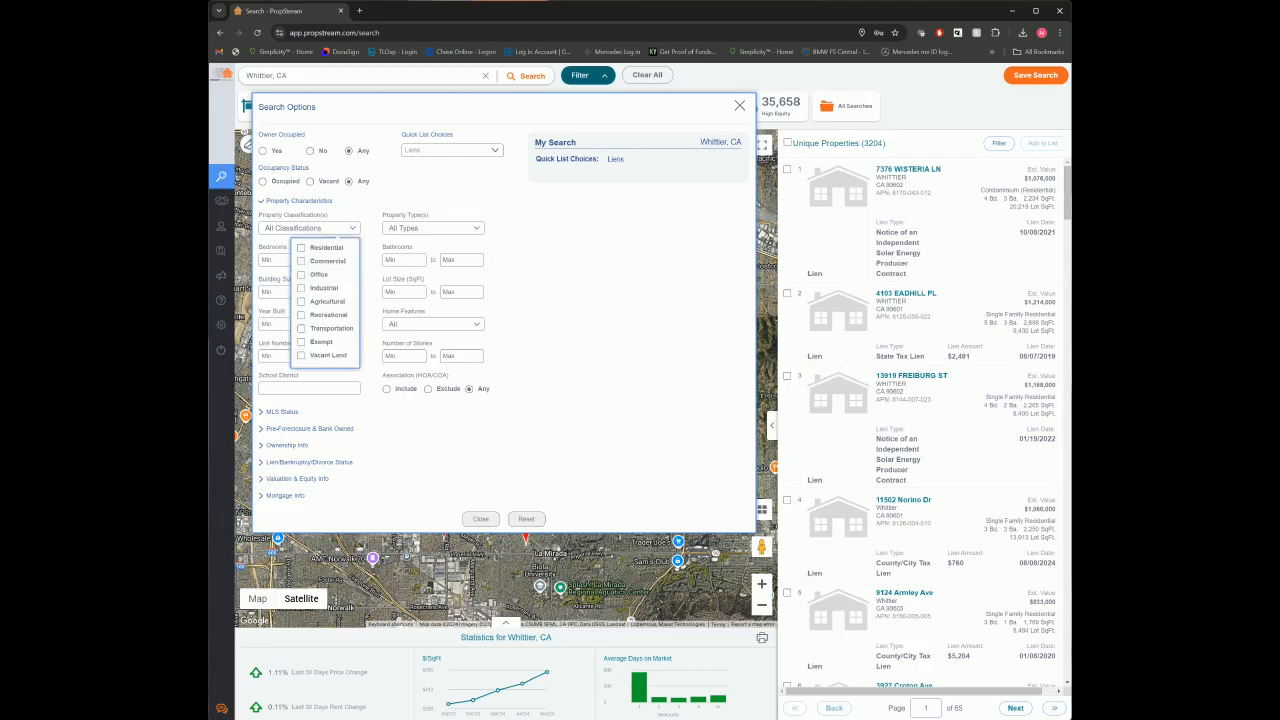
click(302, 247)
click(433, 228)
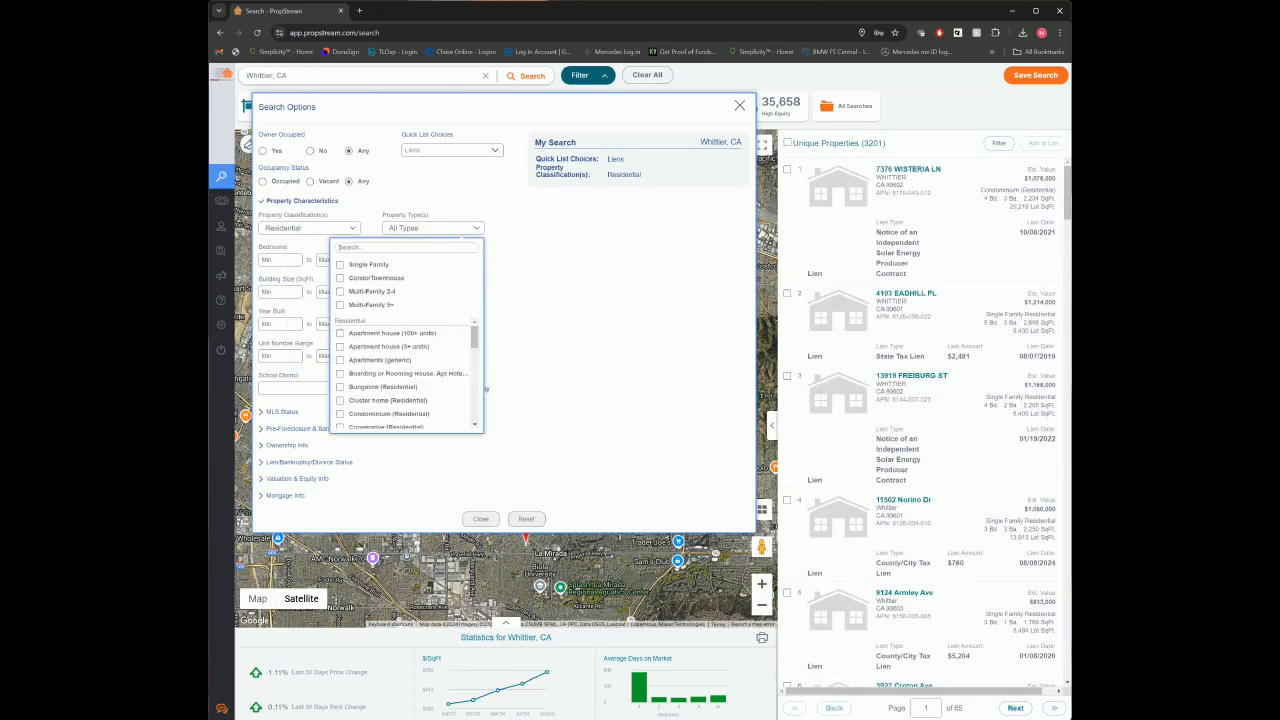
click(341, 265)
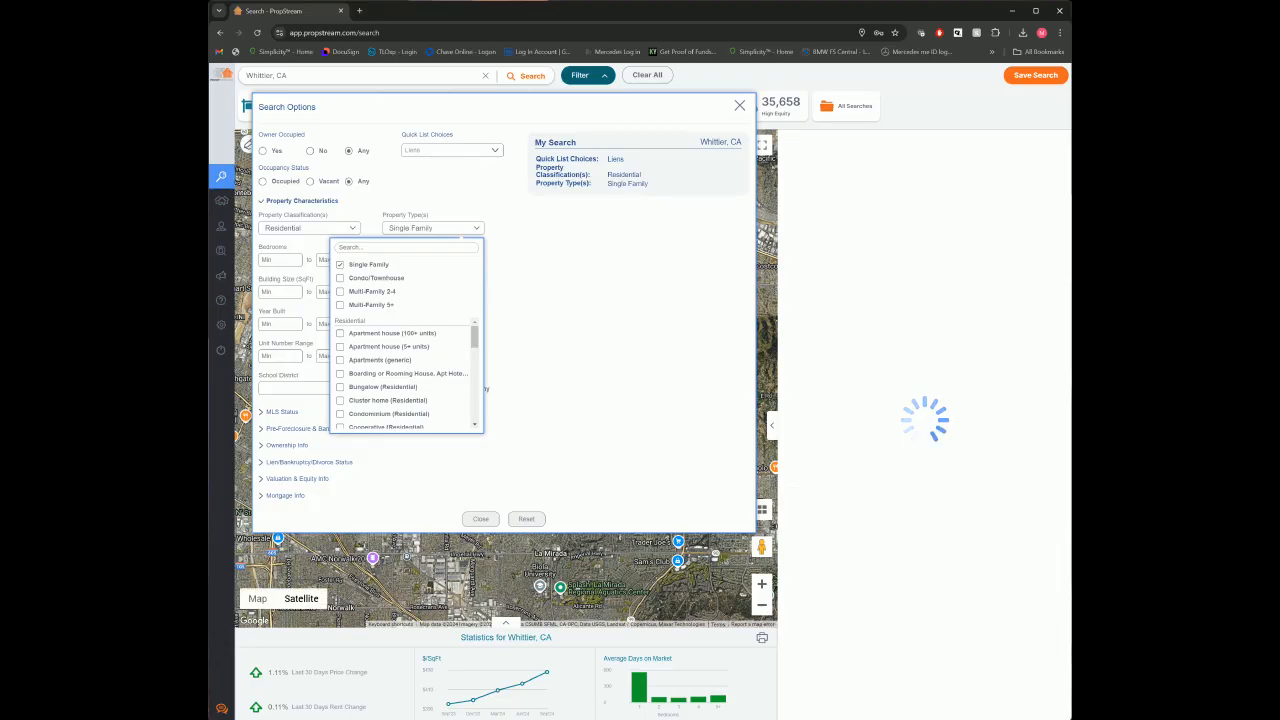
click(341, 278)
click(341, 292)
click(341, 305)
click(590, 310)
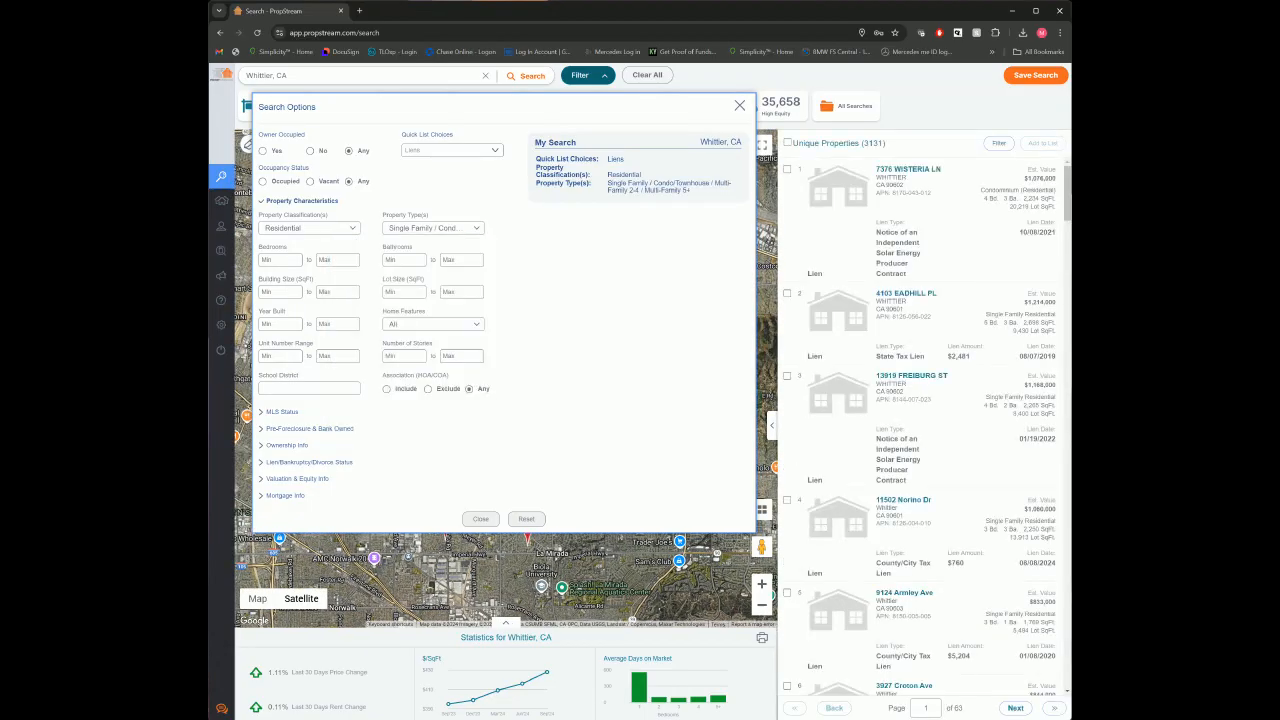
- Set the minimum number of bedrooms to 2 and limit the MLS status to properties not on the market
click(433, 228)
click(433, 228)
text(2)
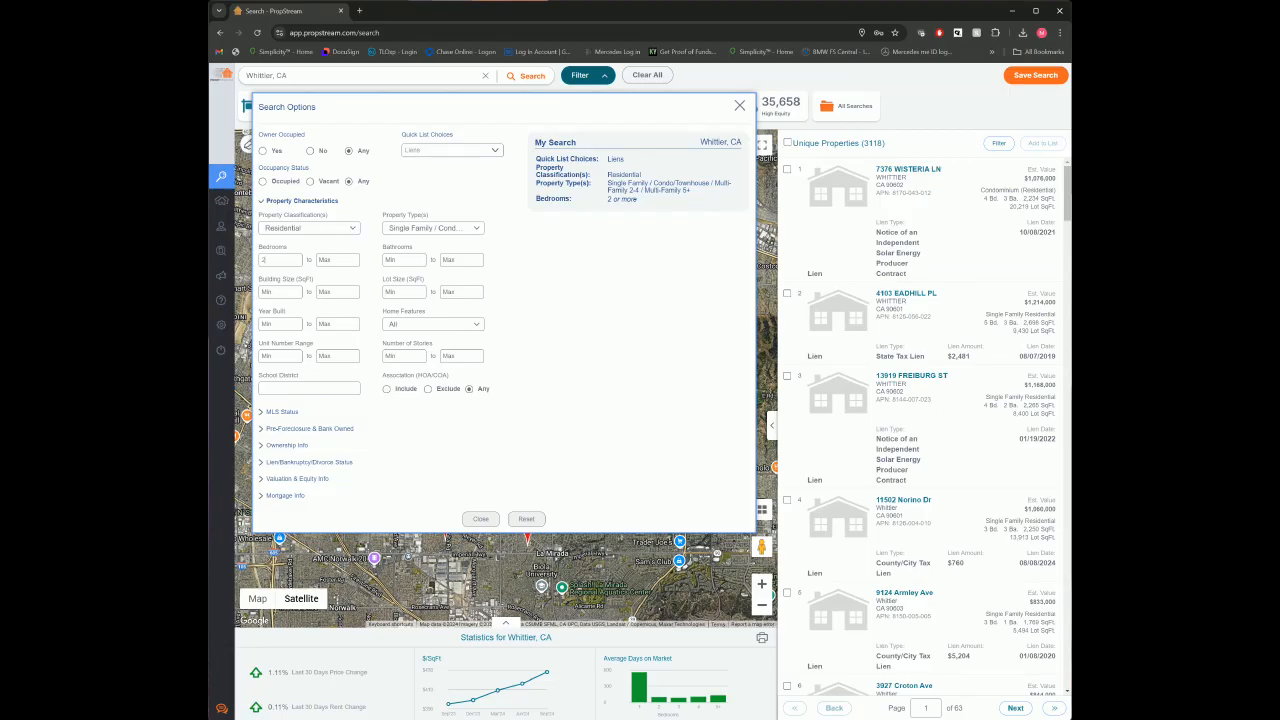
click(282, 412)
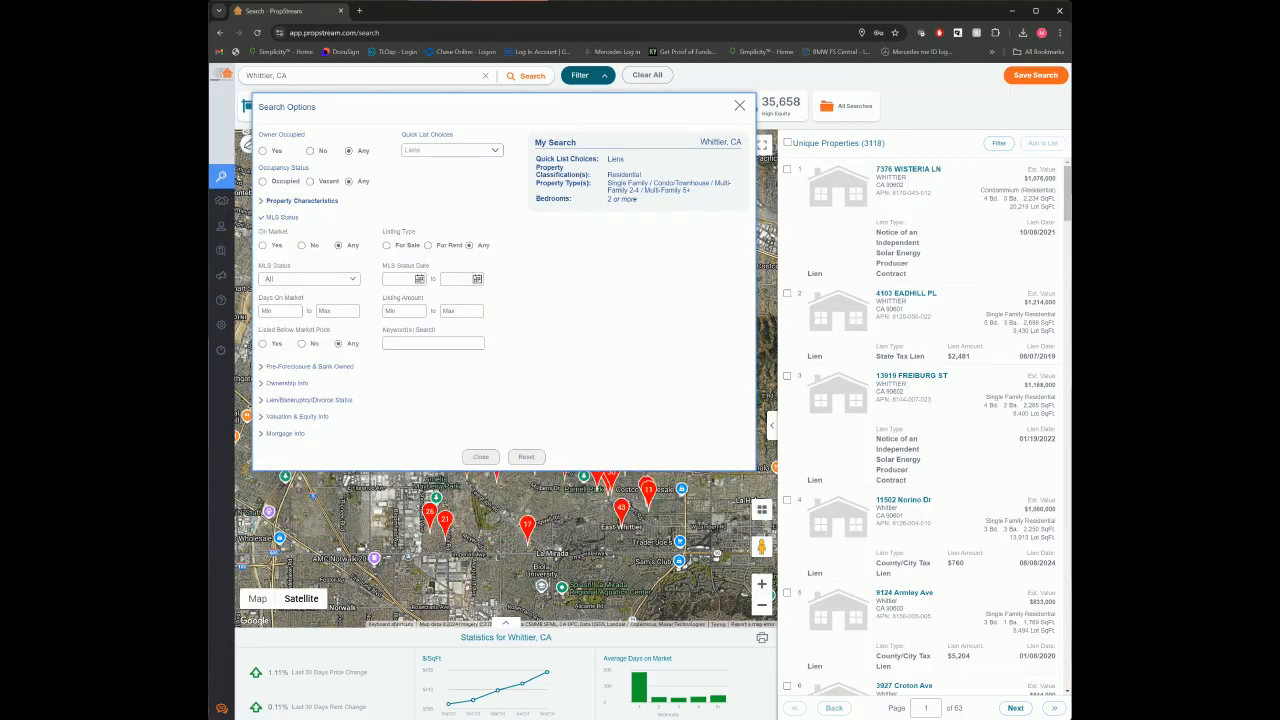
click(302, 245)
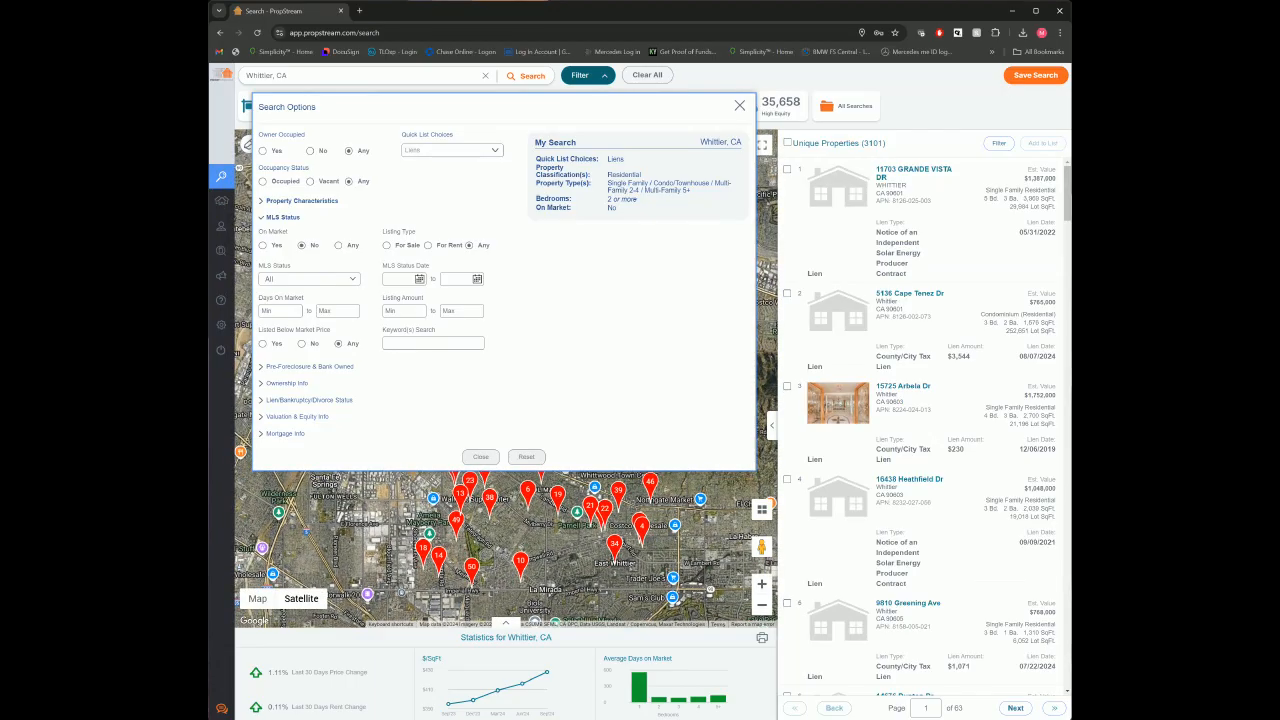
- Limit the owner type in the ownership criteria to Individual and Trust
click(309, 367)
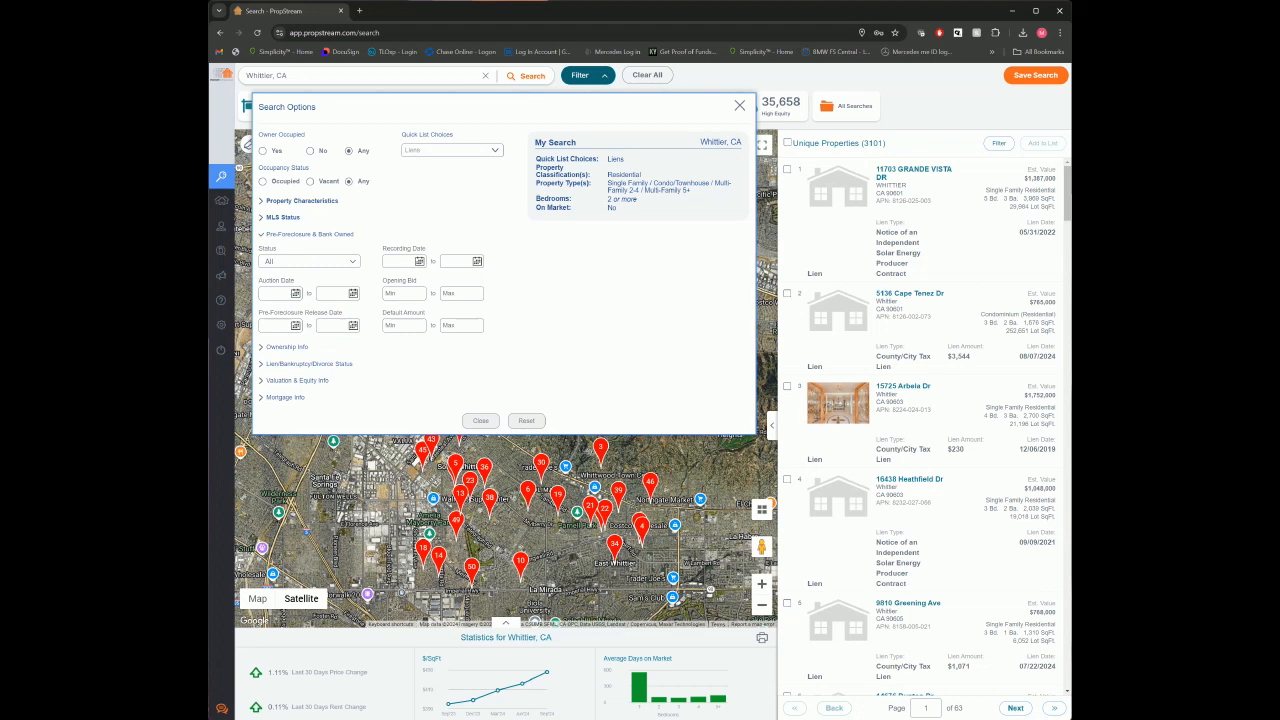
click(287, 347)
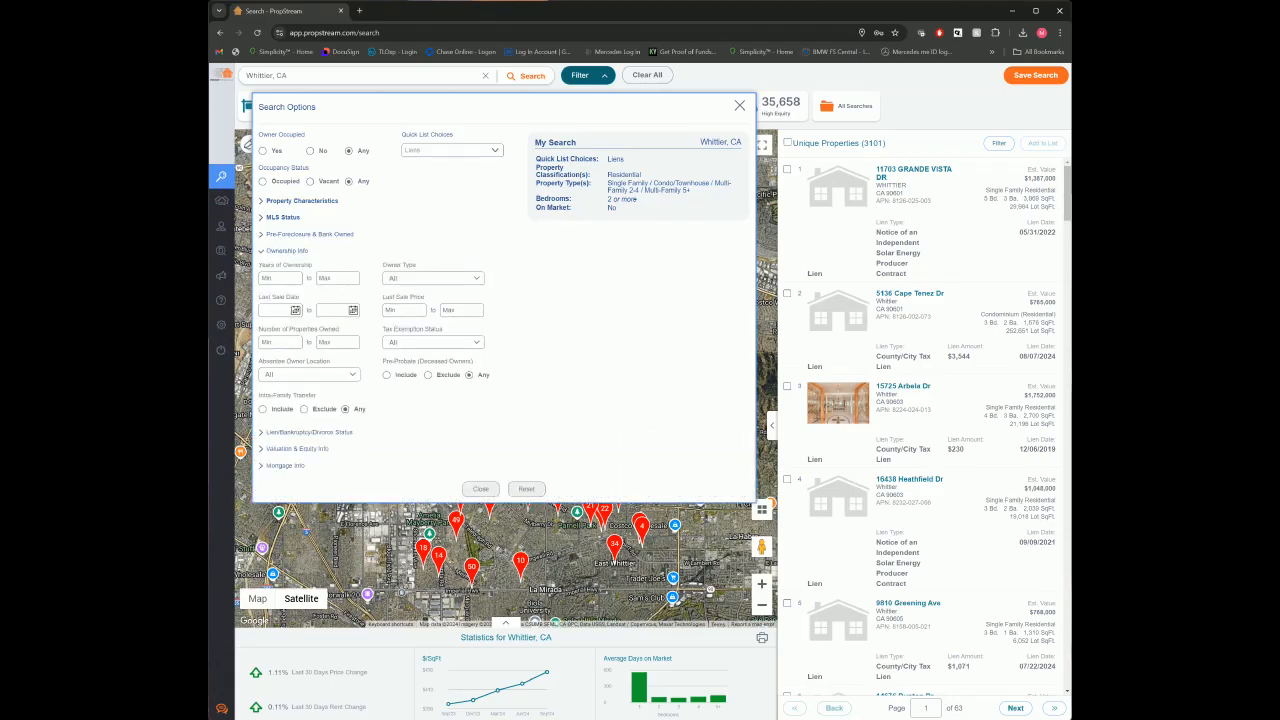
click(440, 278)
click(439, 298)
click(439, 338)
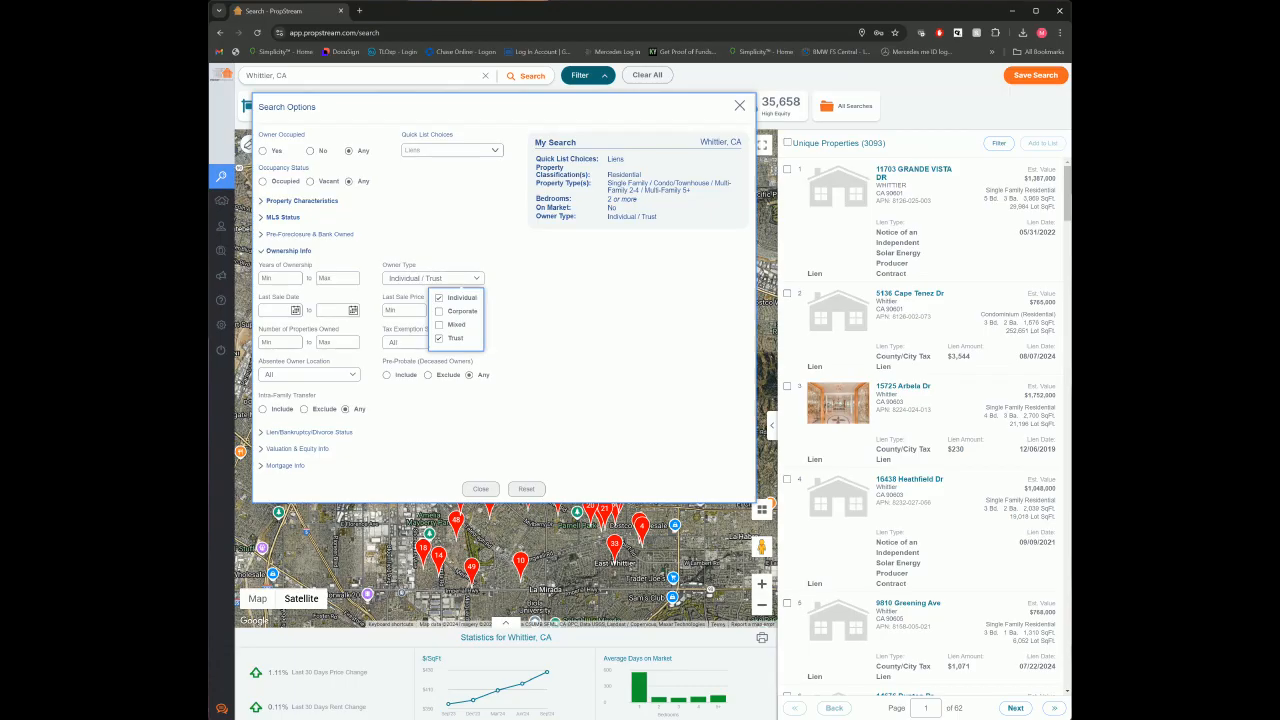
key(Escape)
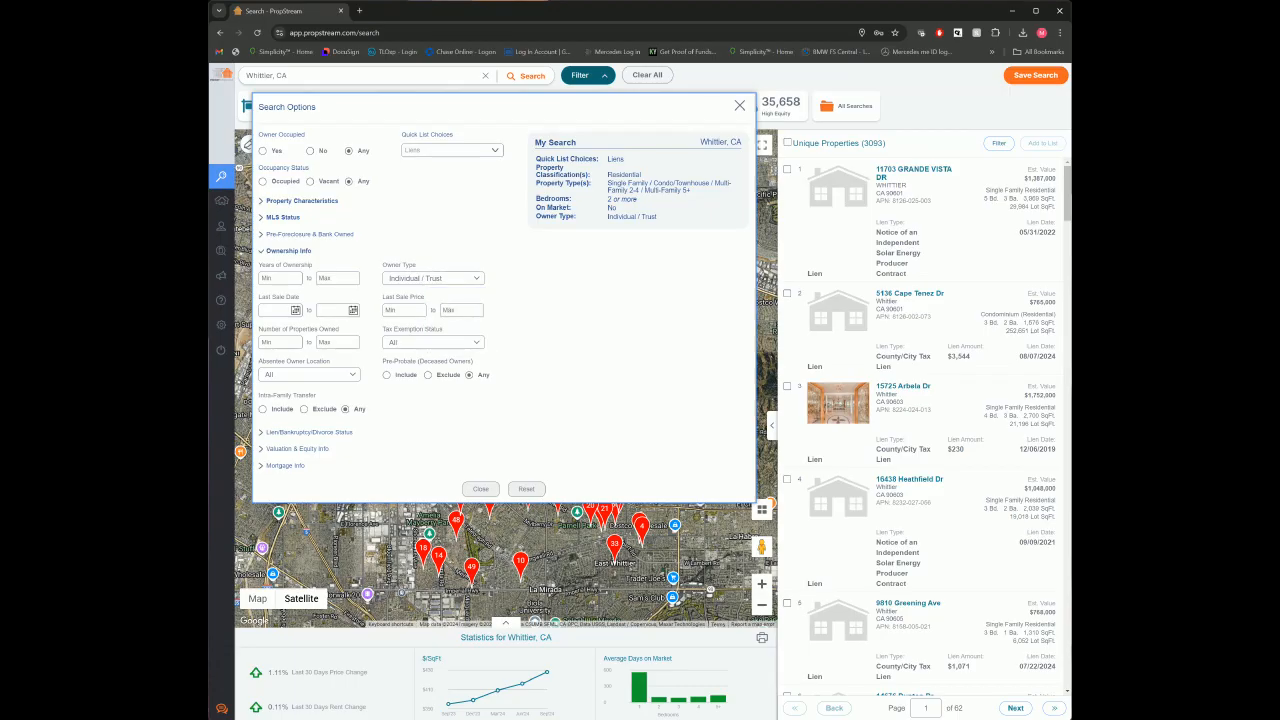
- Set the minimum estimated equity to 20% in the valuation and equity criteria
click(309, 433)
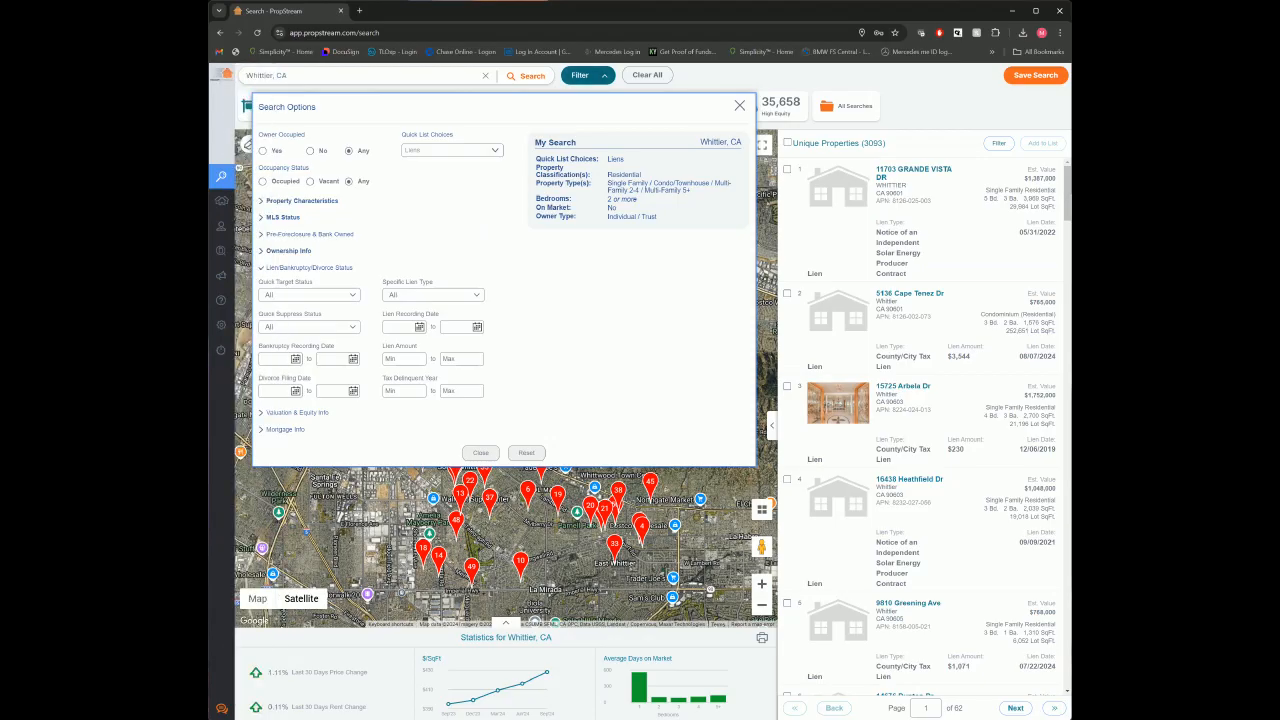
click(297, 413)
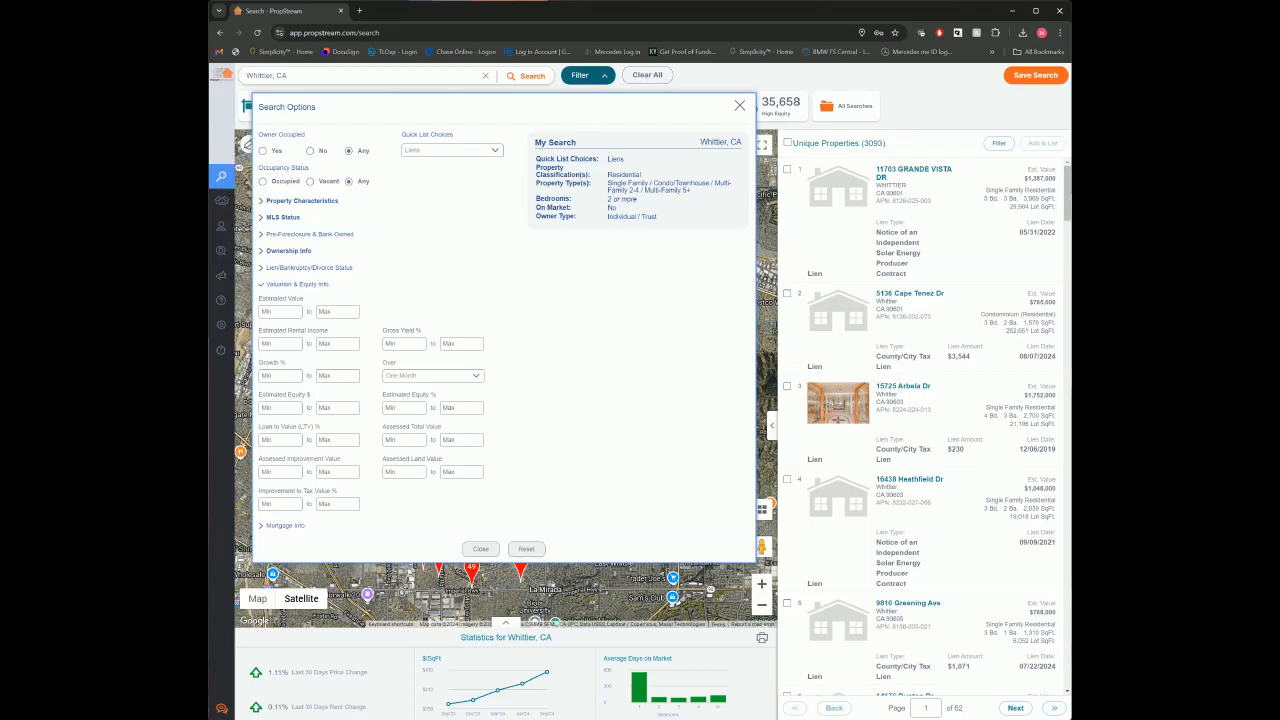
text(20)
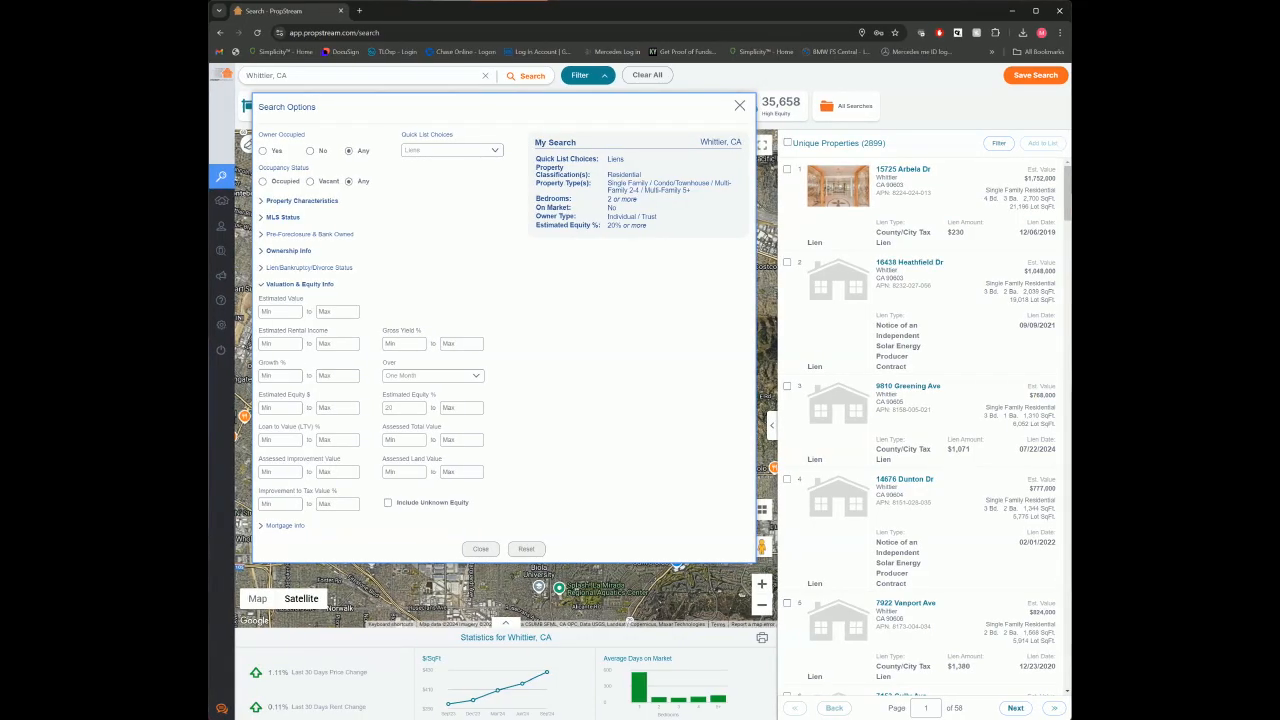
- Select all properties in the results and save them to a new marketing list named "Whittier Liens"
click(788, 143)
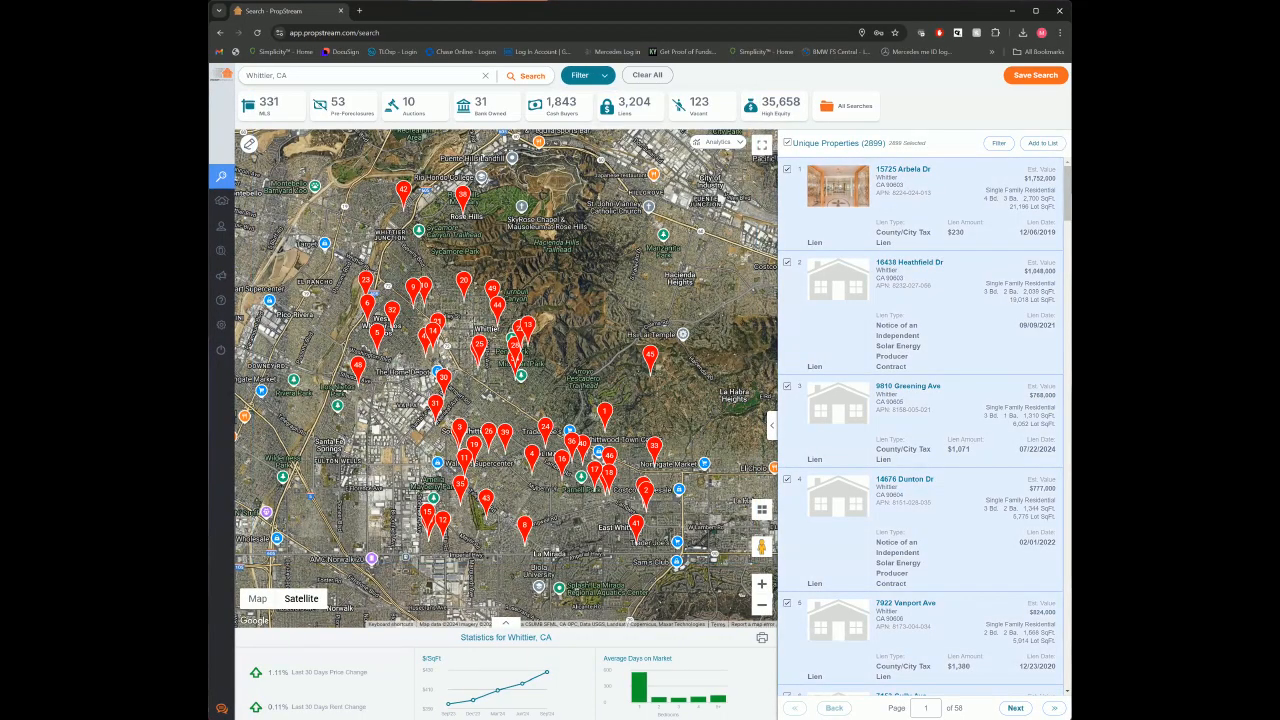
click(1042, 143)
click(668, 393)
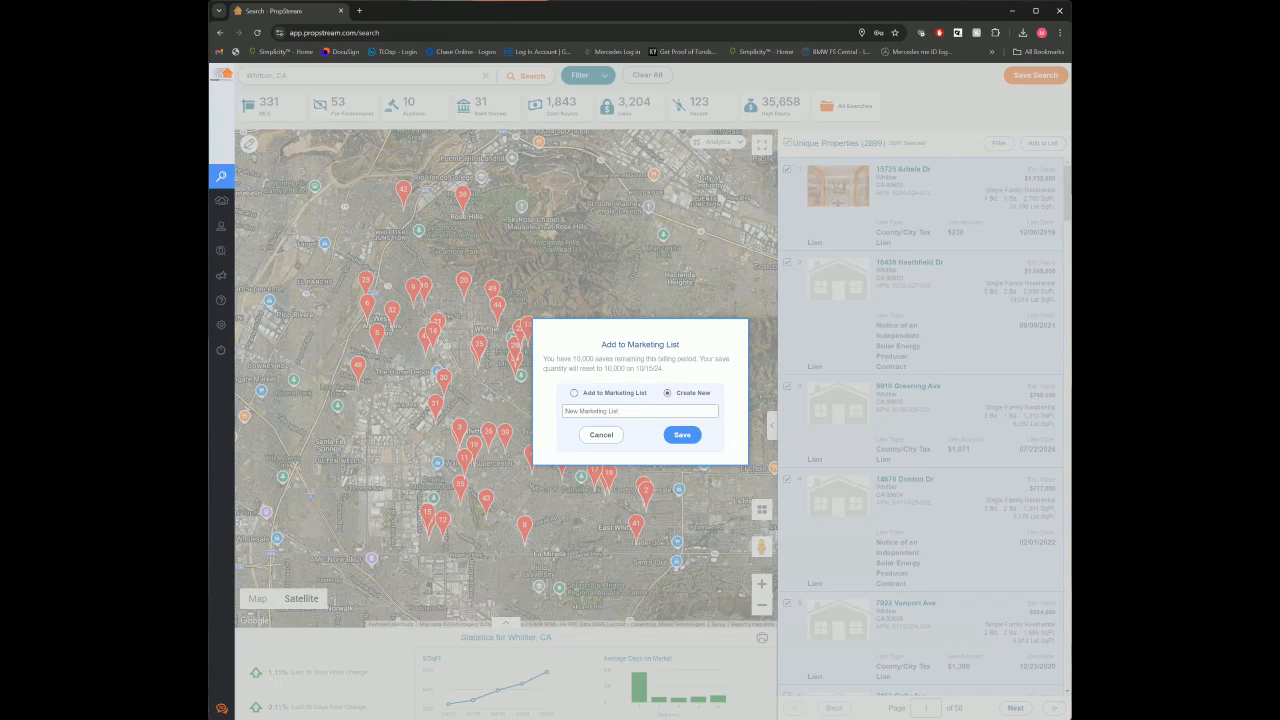
text(Whittier Liens)
click(668, 434)
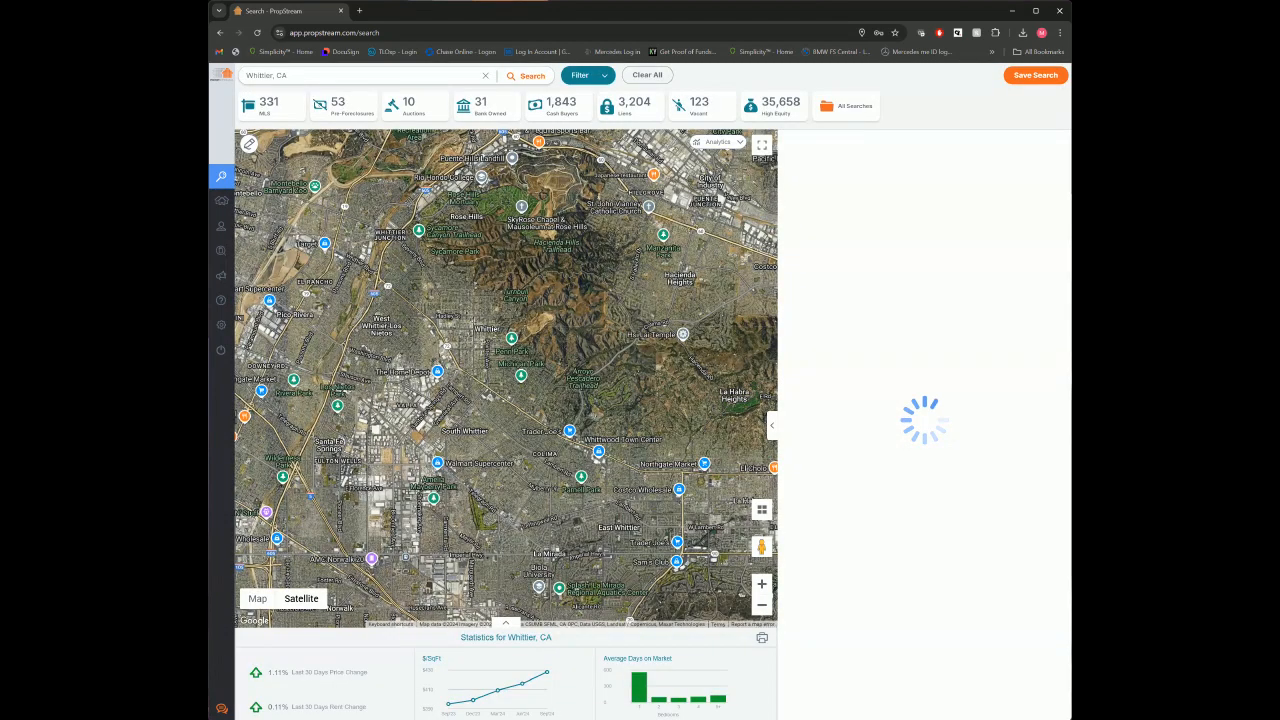
- Look through the marketing lists in My Properties and return to the property search
mouse_move(228, 325)
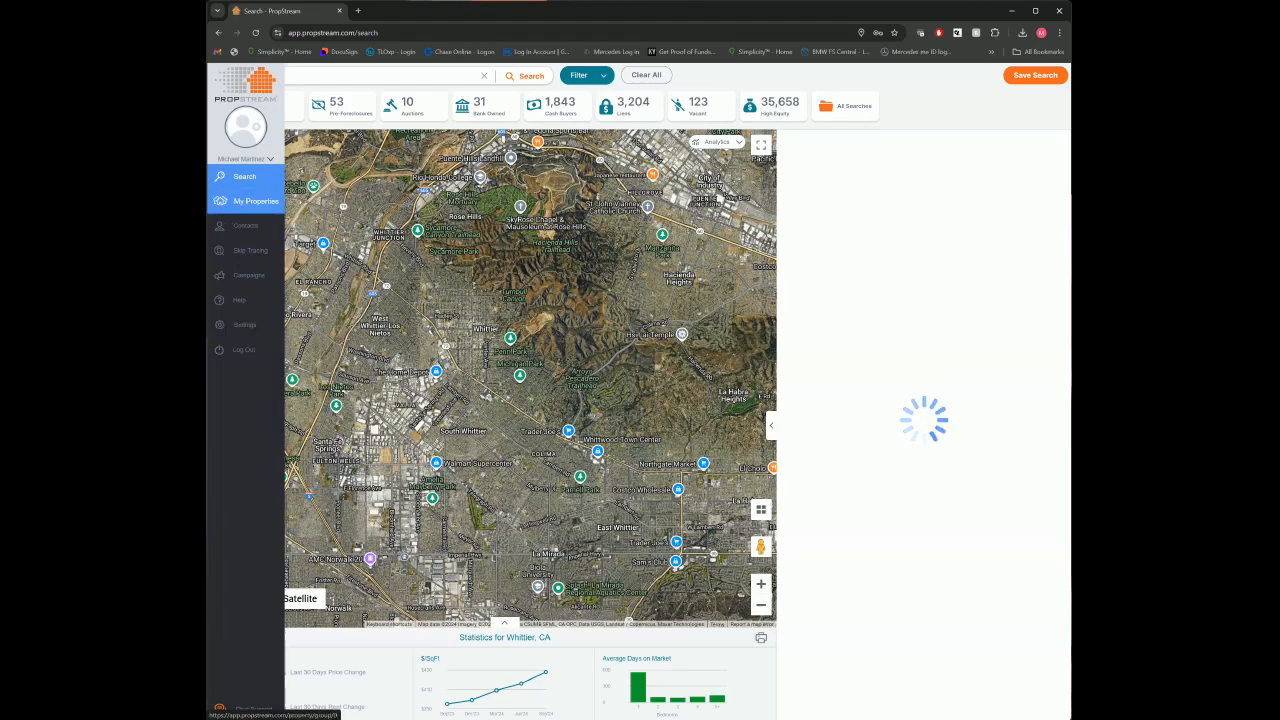
click(250, 201)
scroll(285, 570, down, 3)
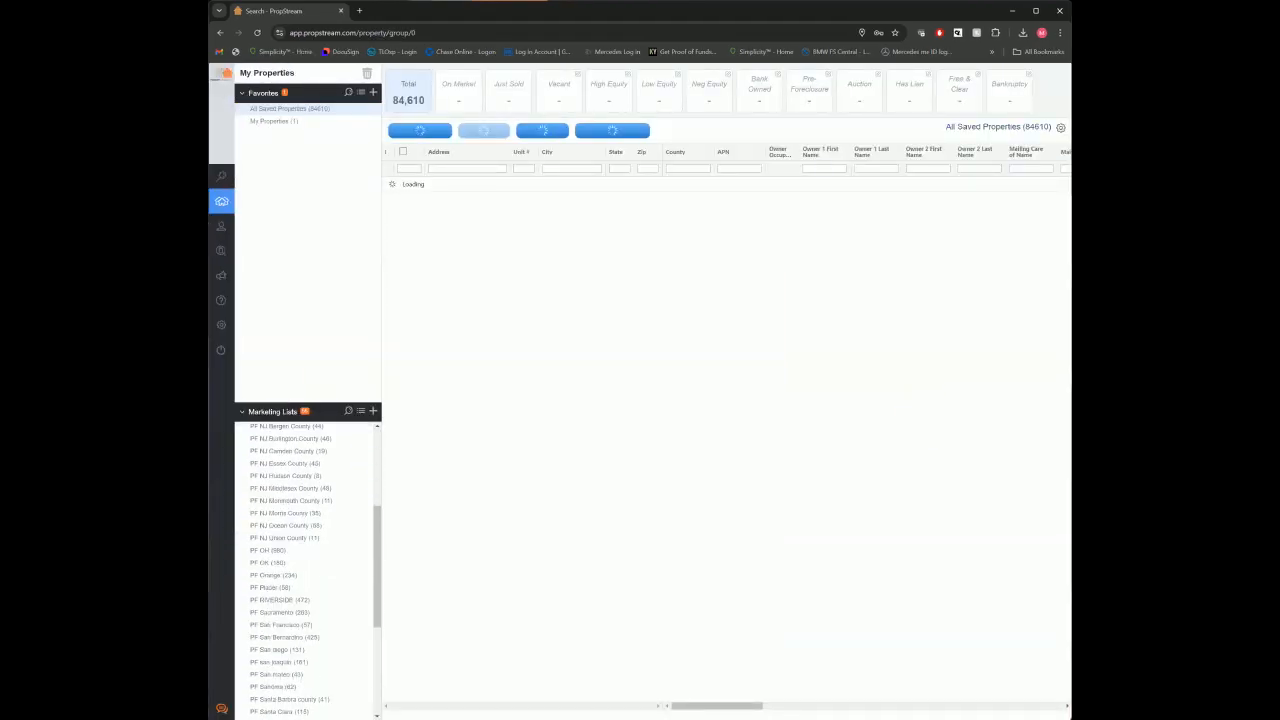
scroll(285, 584, up, 6)
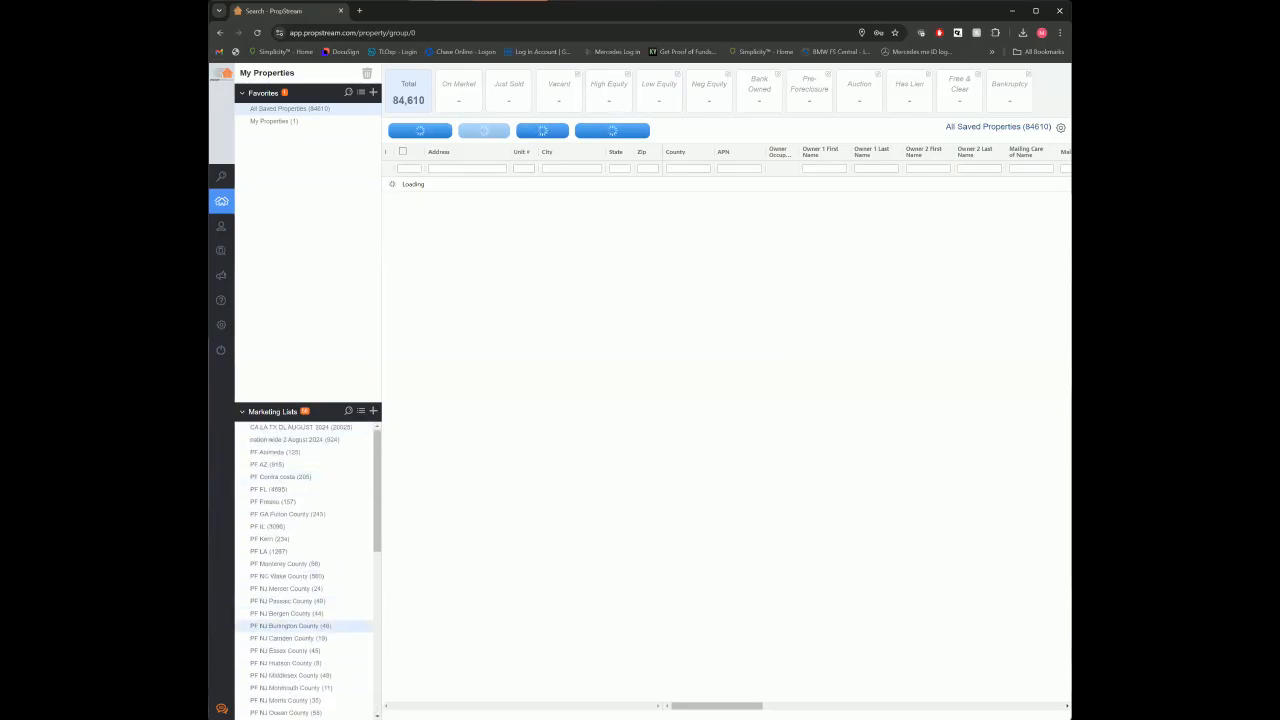
click(240, 176)
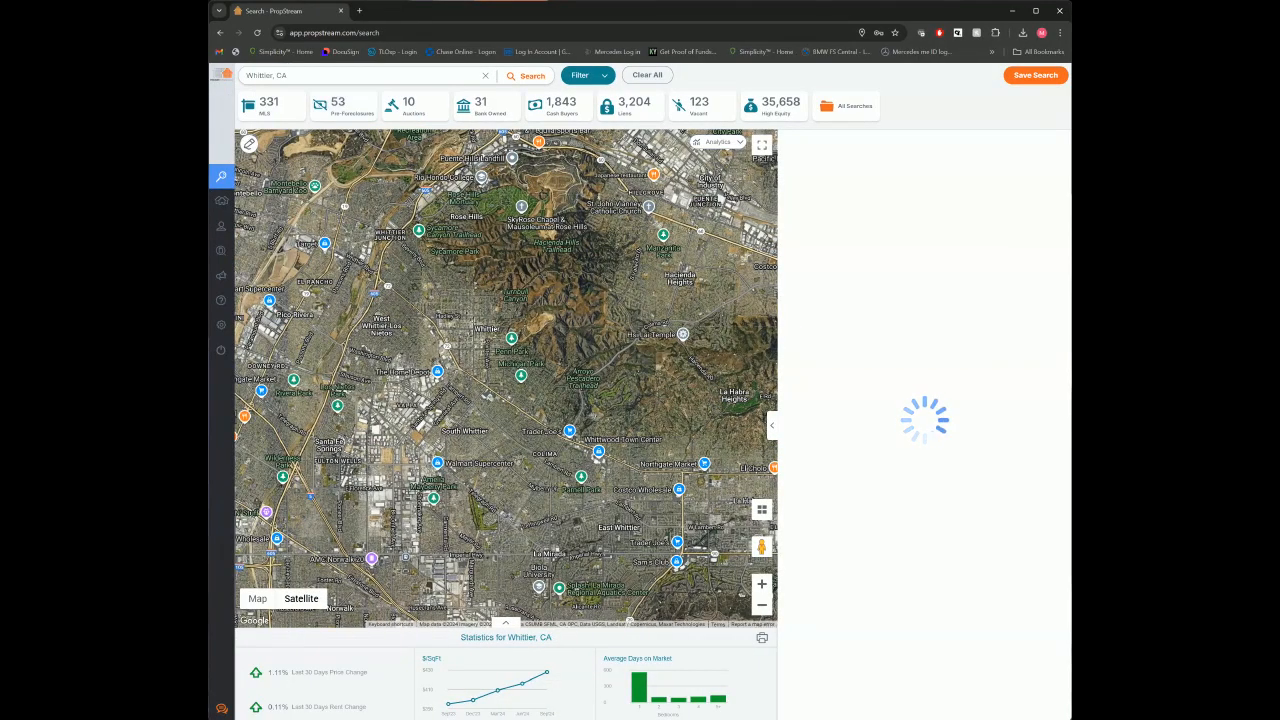
- Rerun the Whittier, CA search from the recent searches and reset all of its filter criteria
click(360, 76)
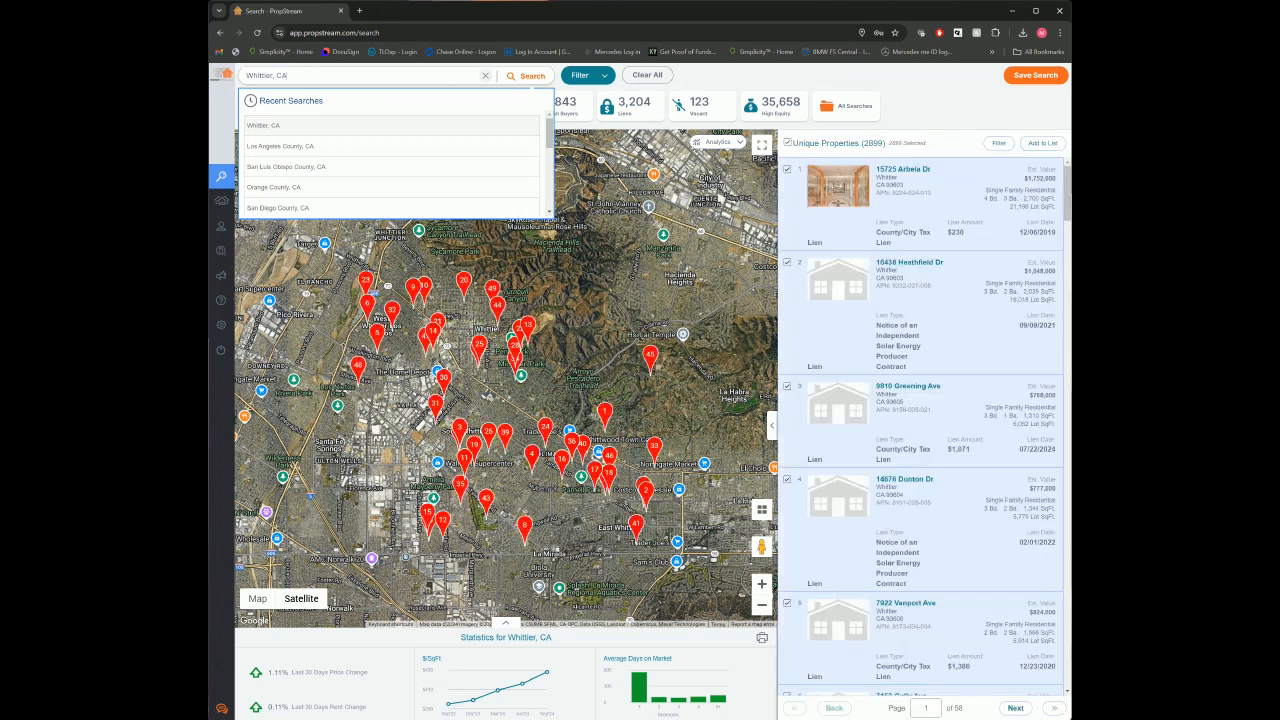
click(486, 76)
click(300, 125)
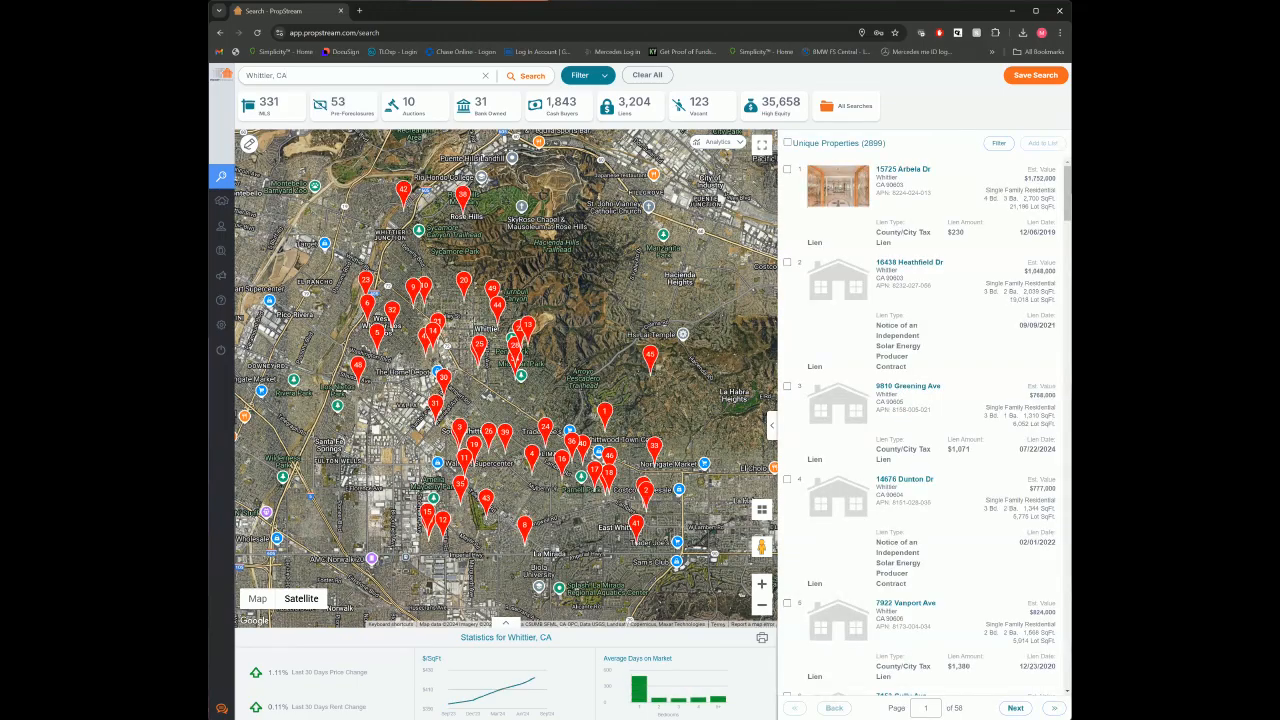
click(585, 75)
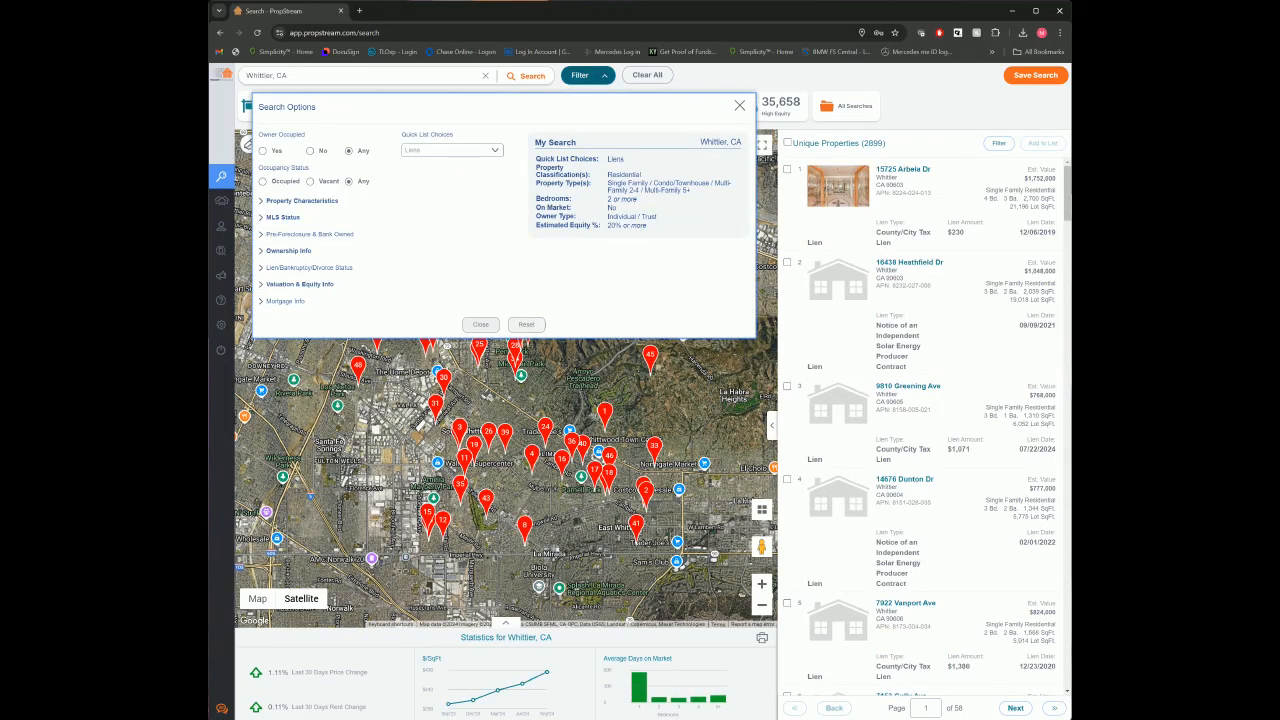
click(526, 324)
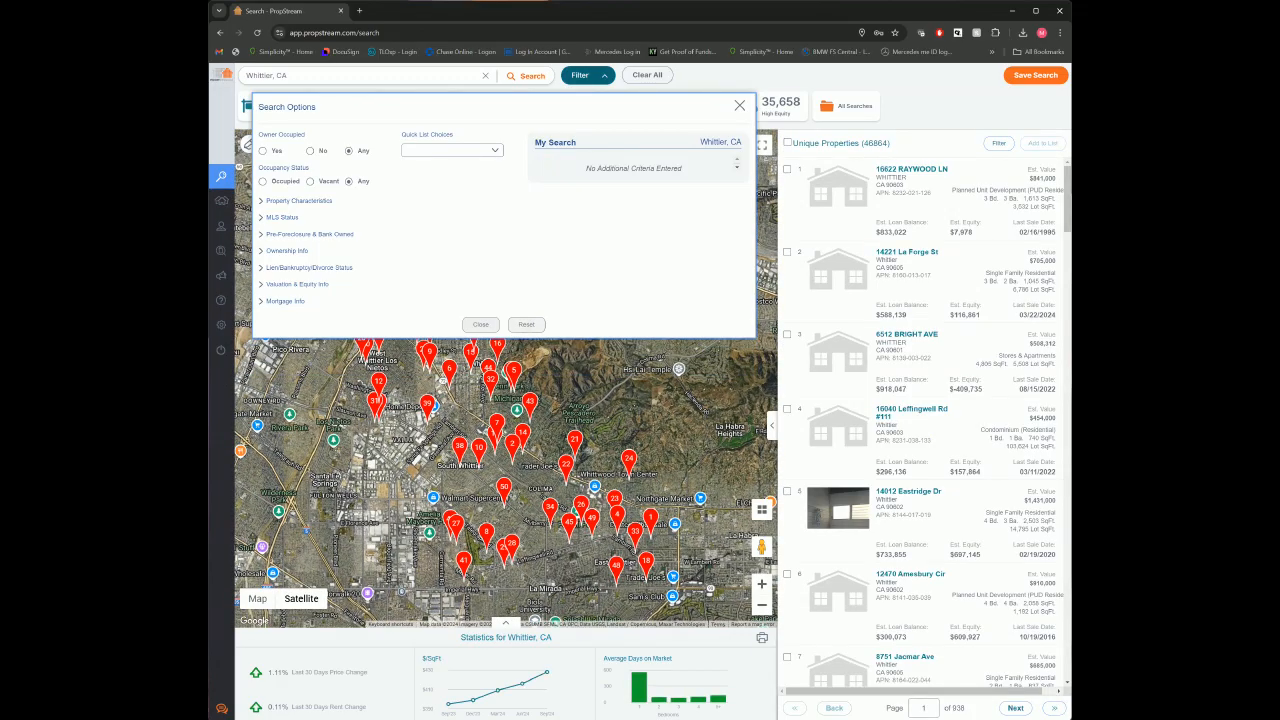
- Restrict the property characteristics to the Residential classification and the Single Family type
click(299, 201)
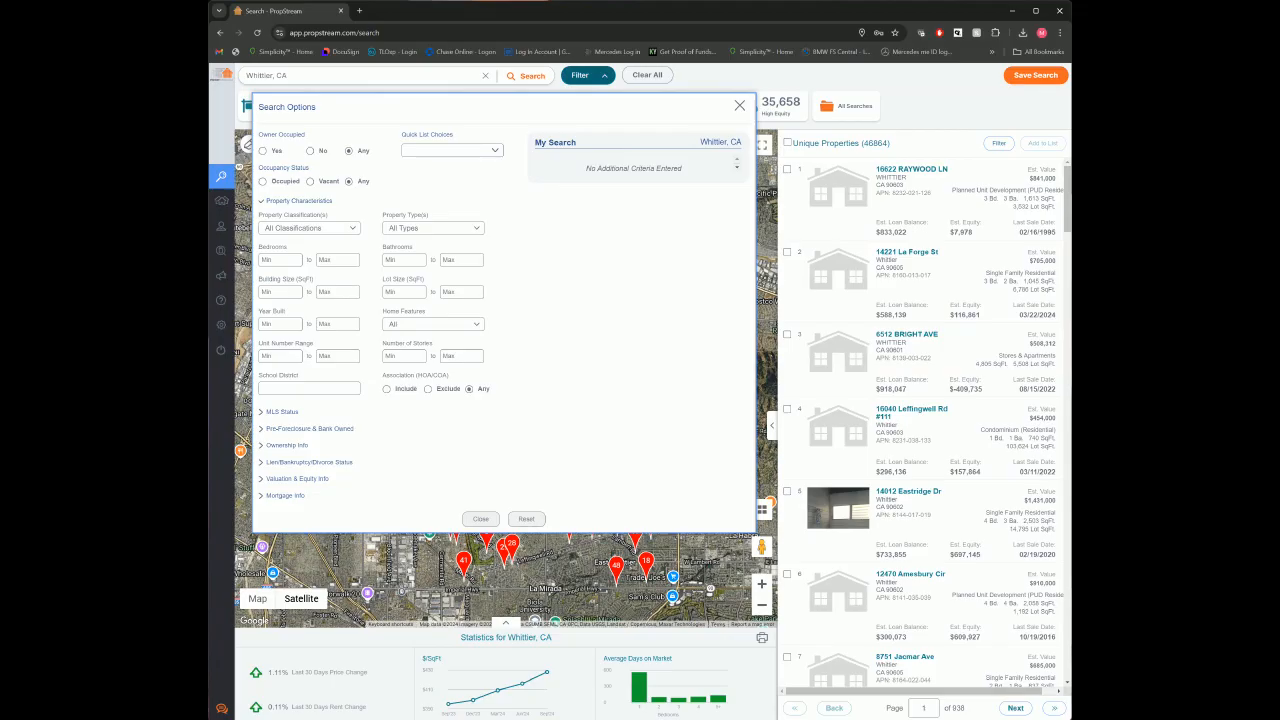
click(340, 228)
click(302, 248)
click(433, 228)
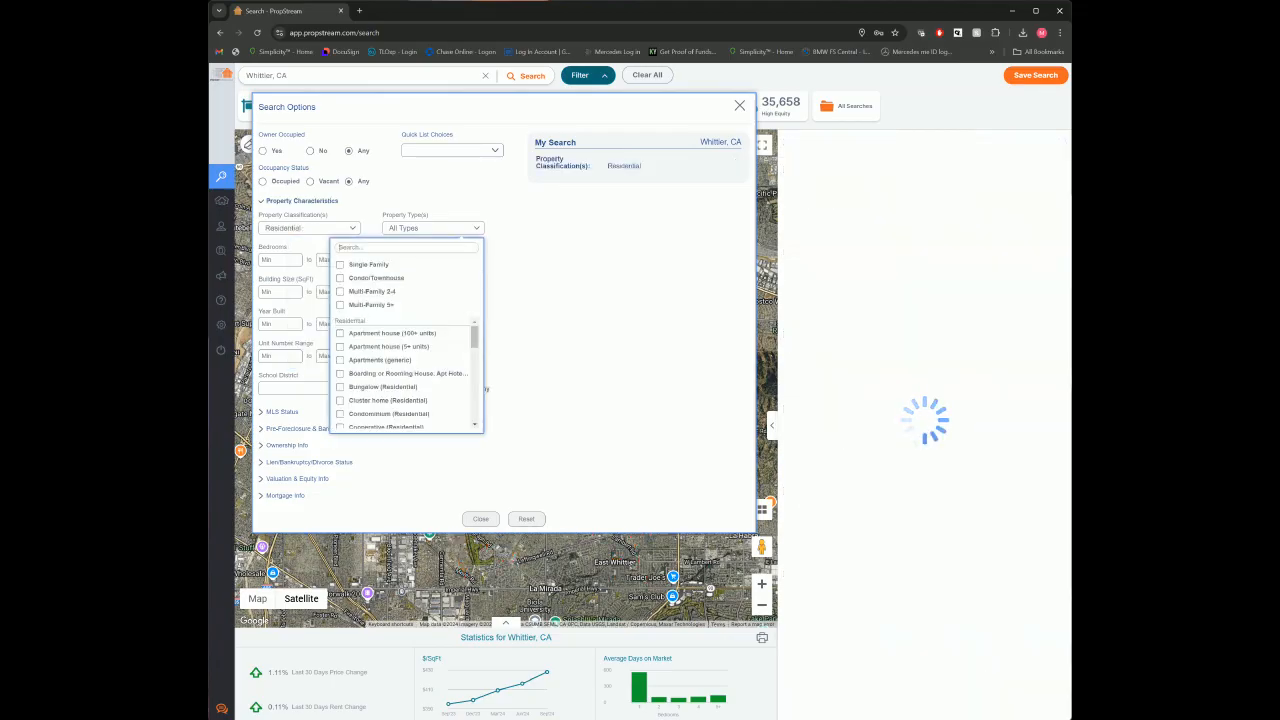
click(341, 265)
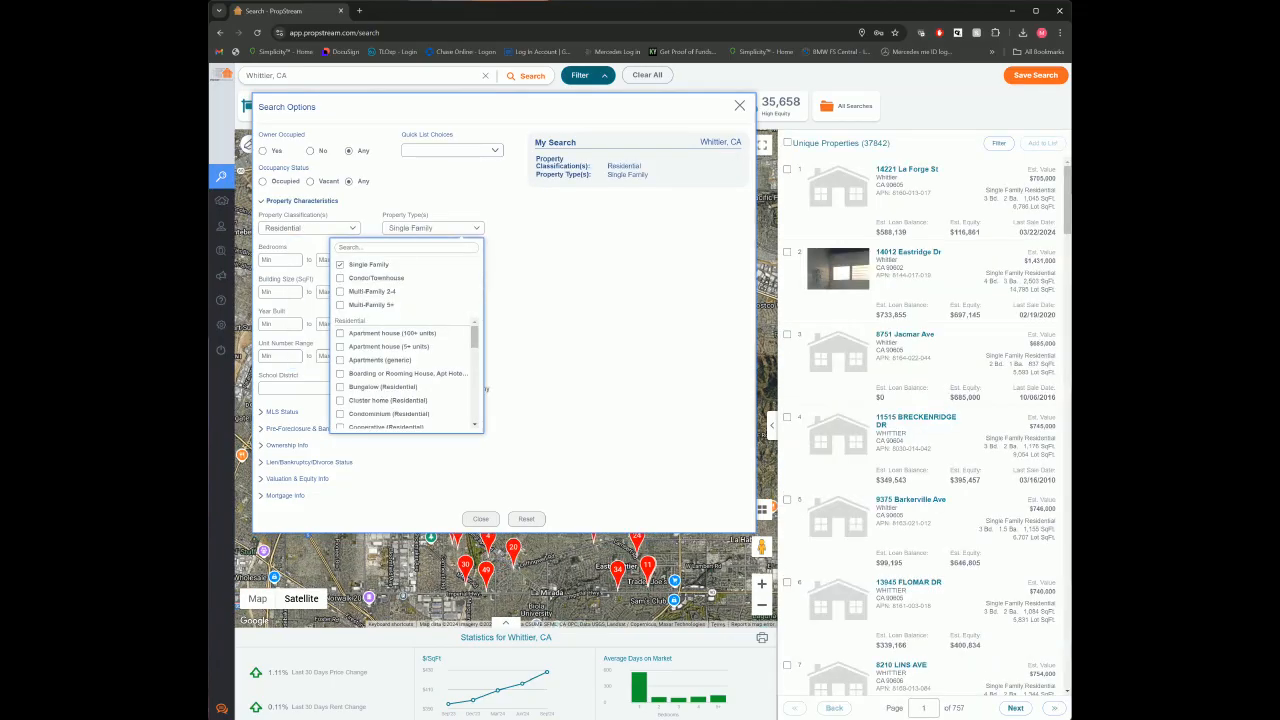
click(572, 300)
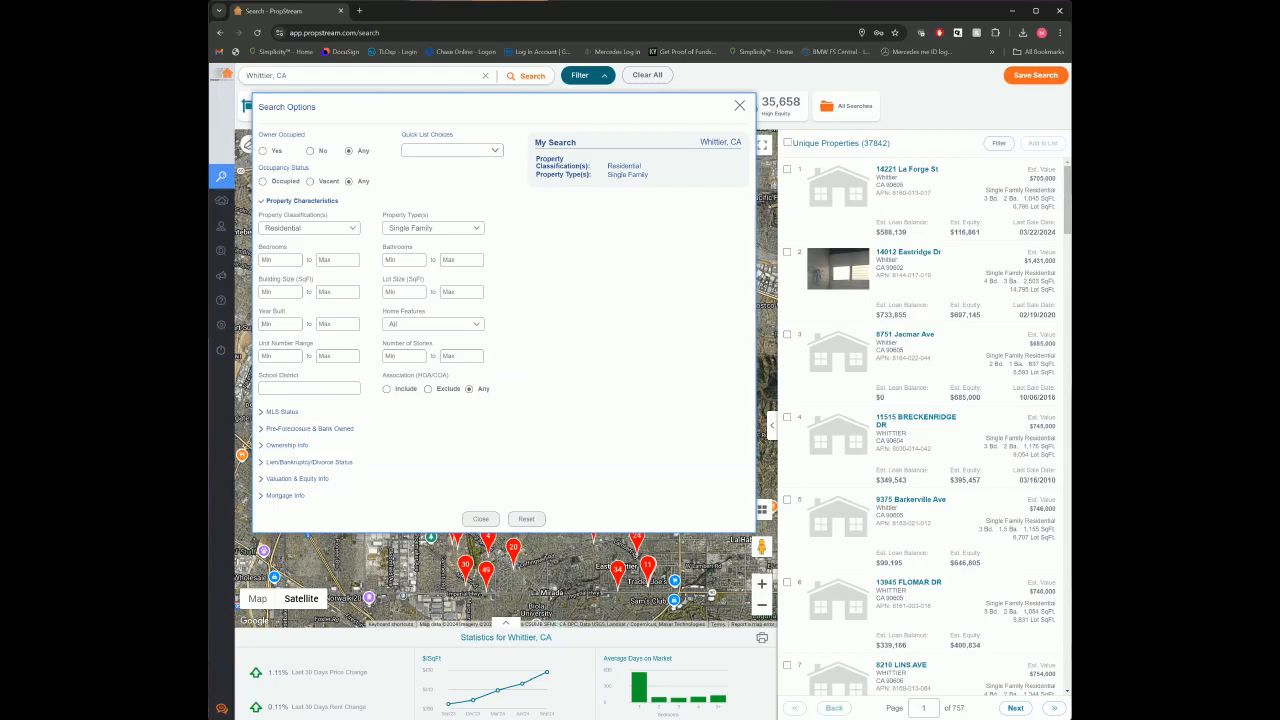
- Set the minimum year built to 2019
text(20)
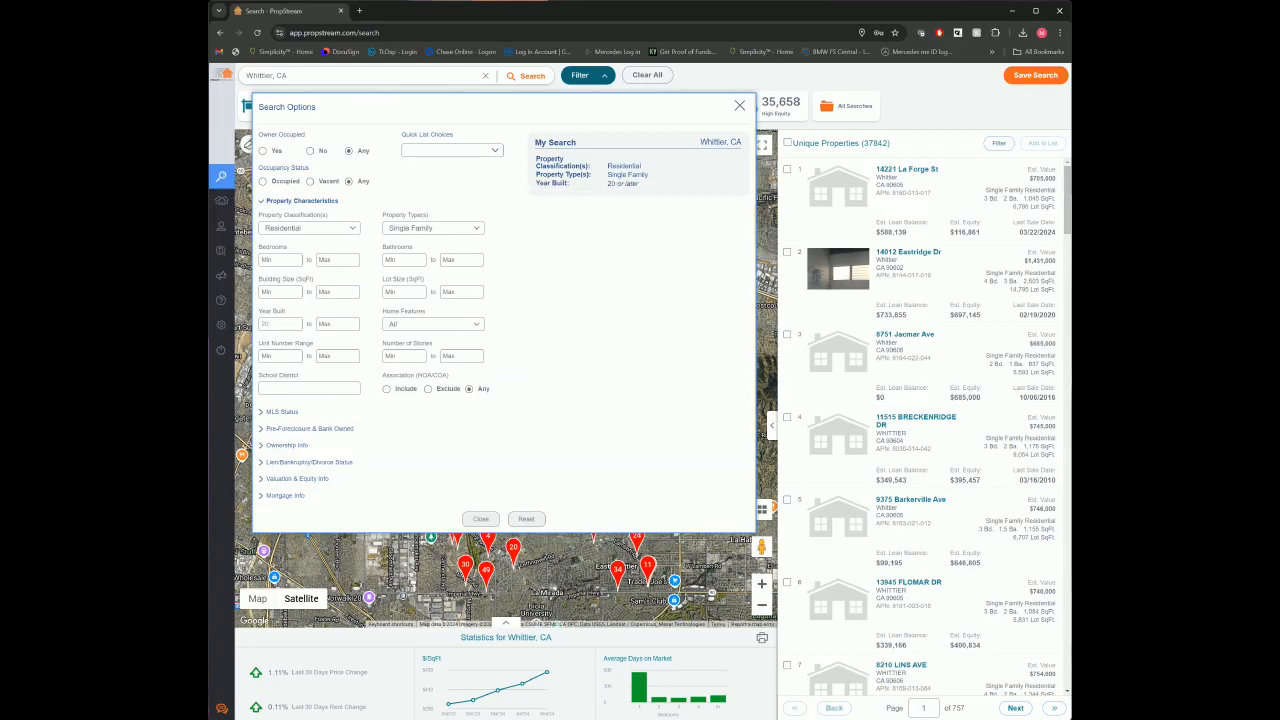
text(19)
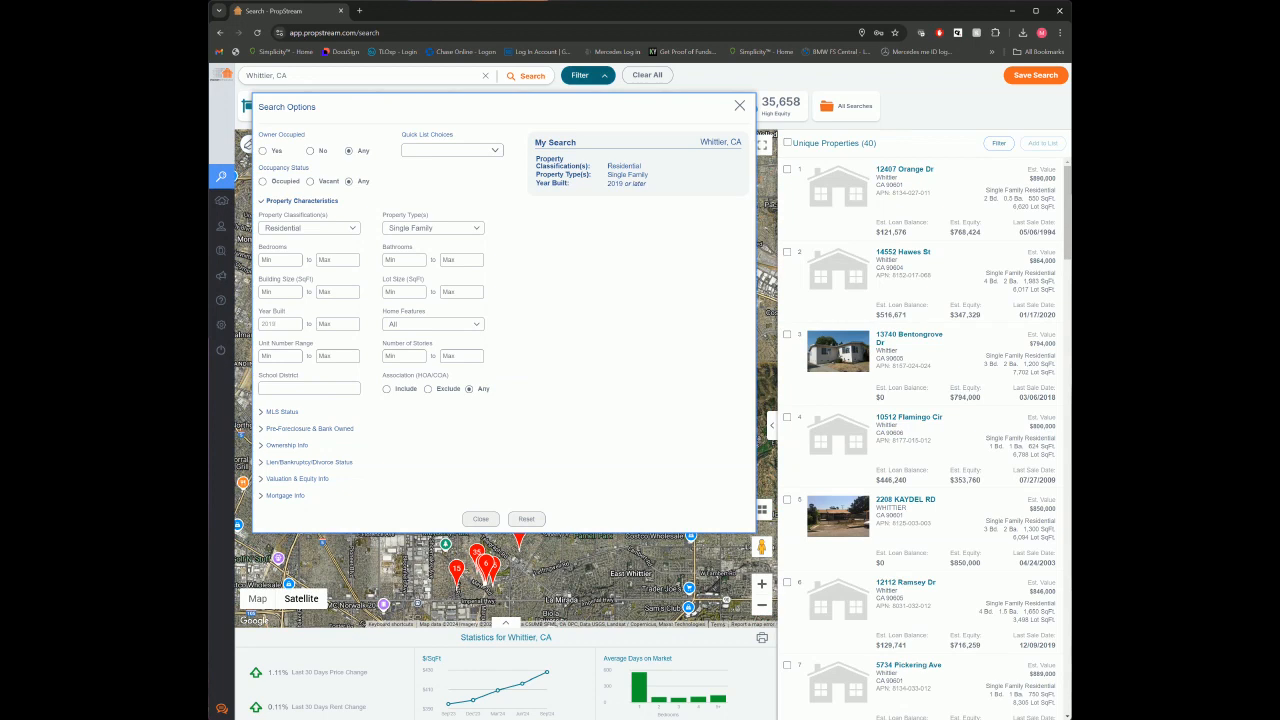
- Switch the search location to Los Angeles County, CA and set the minimum year built to 2014
drag(300, 76, 228, 76)
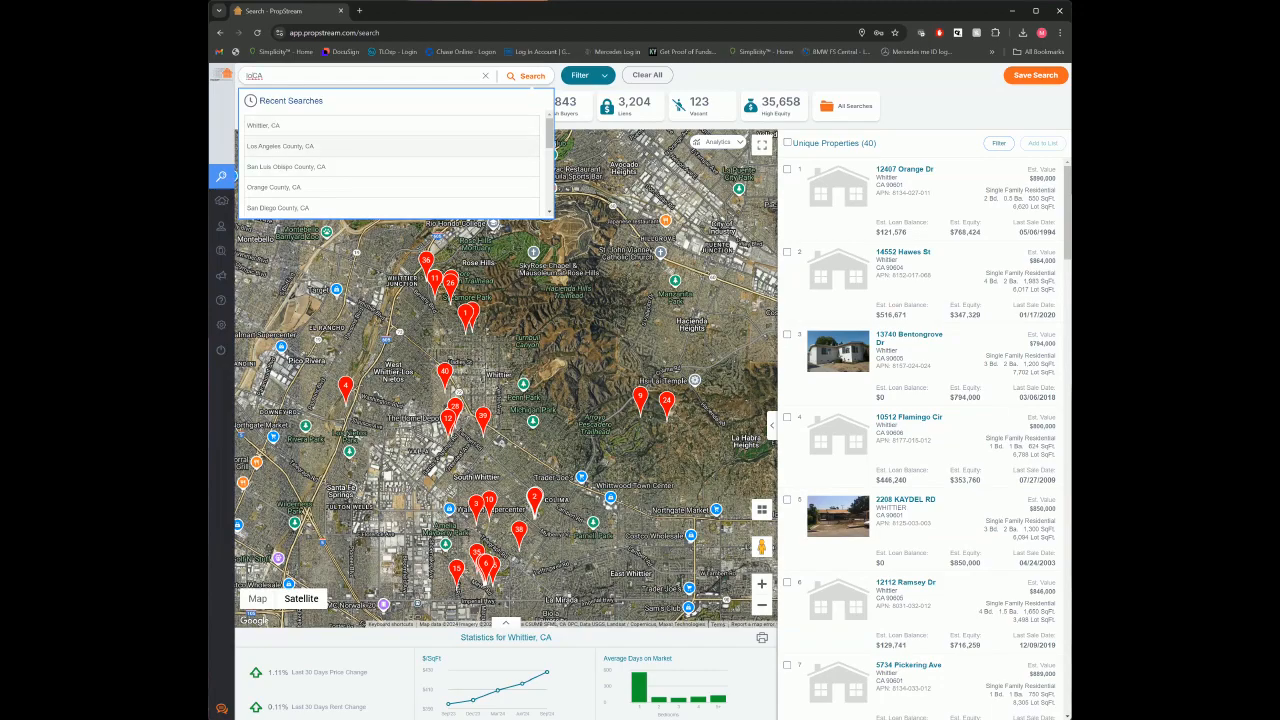
click(280, 146)
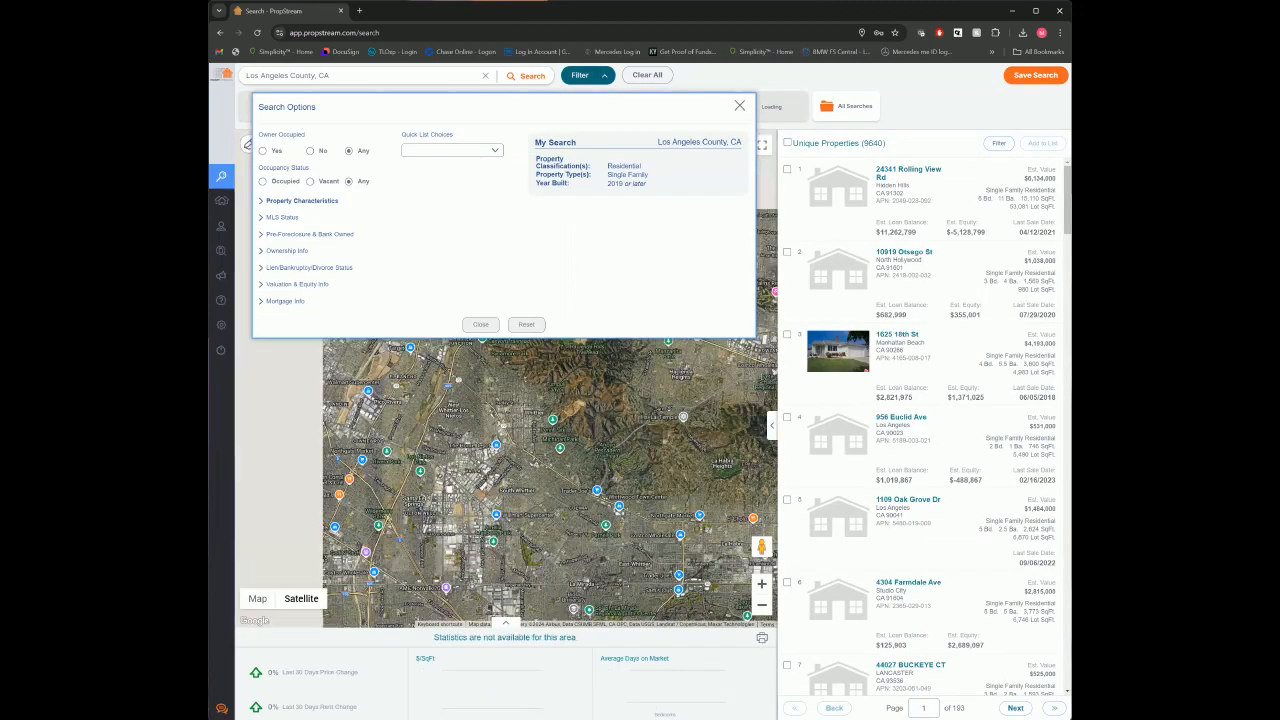
click(301, 201)
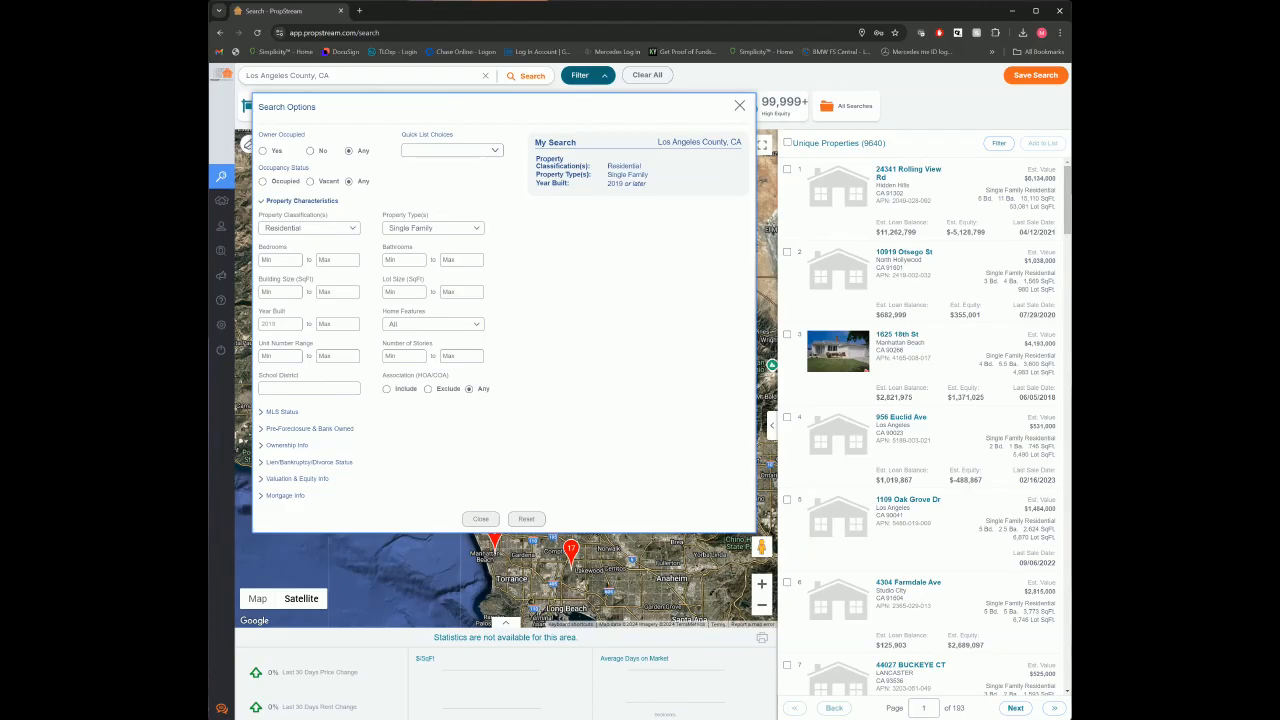
key(BackSpace)
text(4)
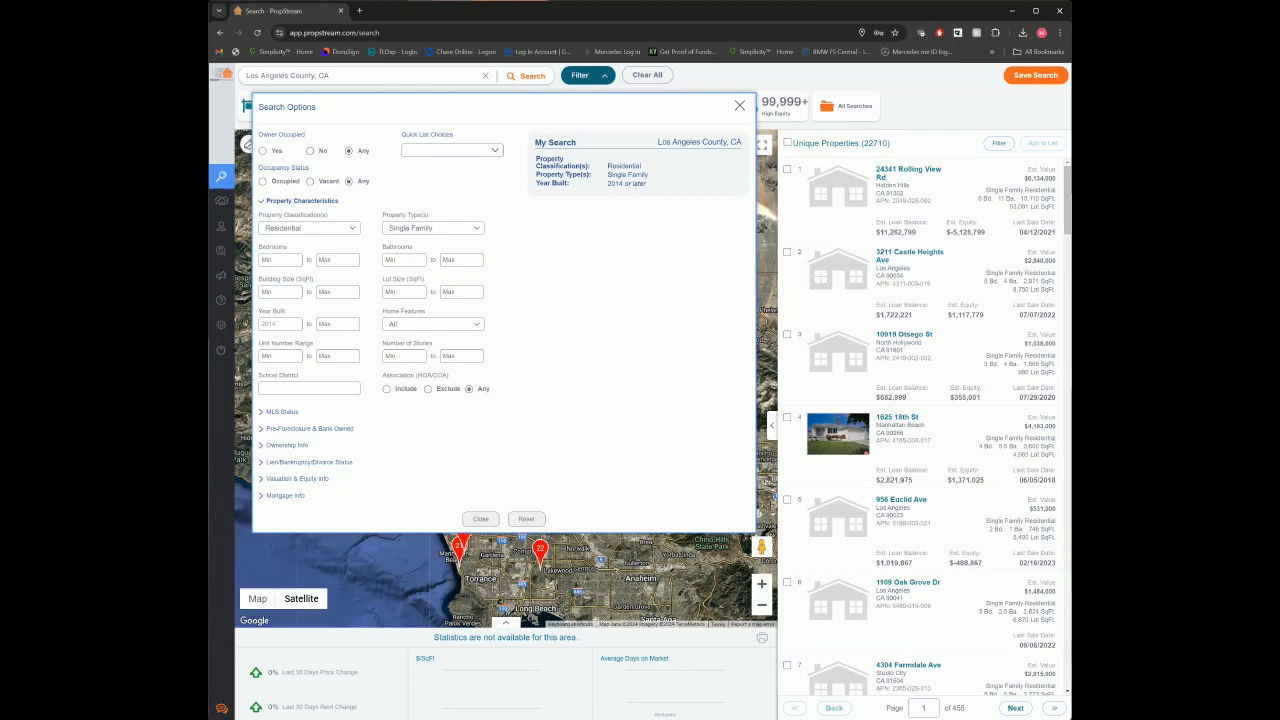
- Restrict ownership to the Individual and Trust owner types with at least 5 years of ownership
click(287, 446)
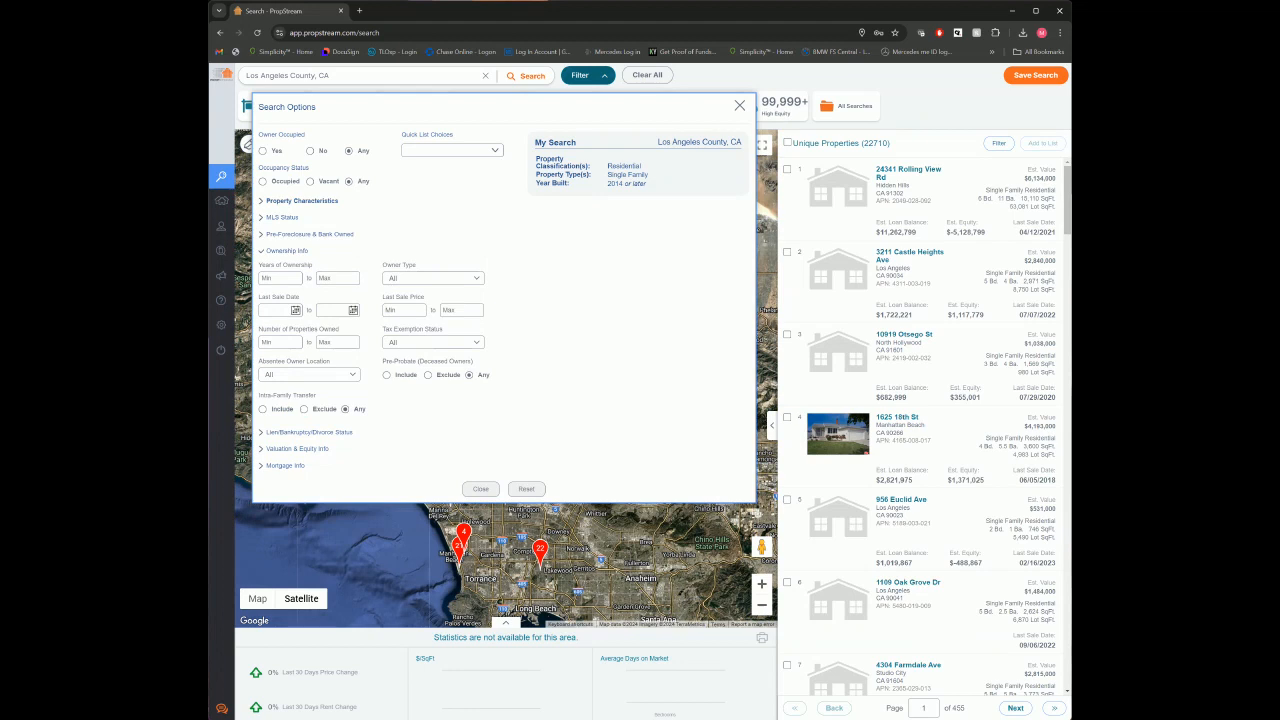
click(433, 278)
click(439, 298)
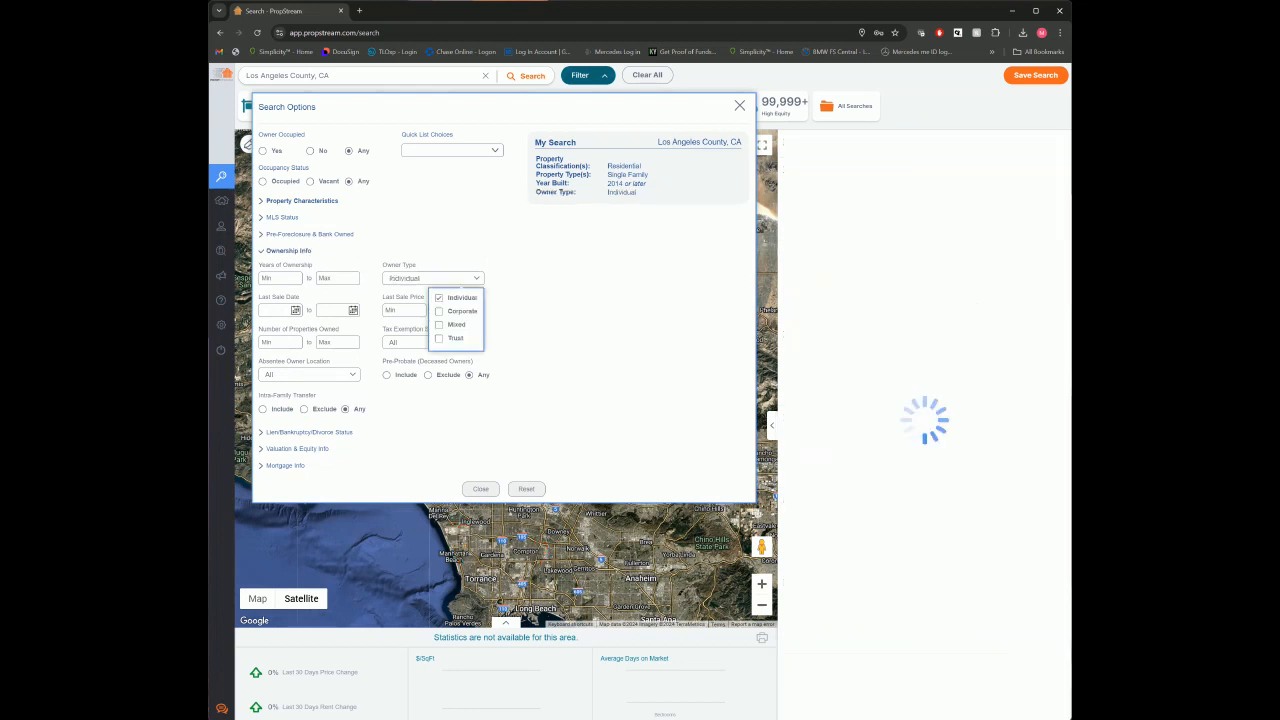
click(439, 338)
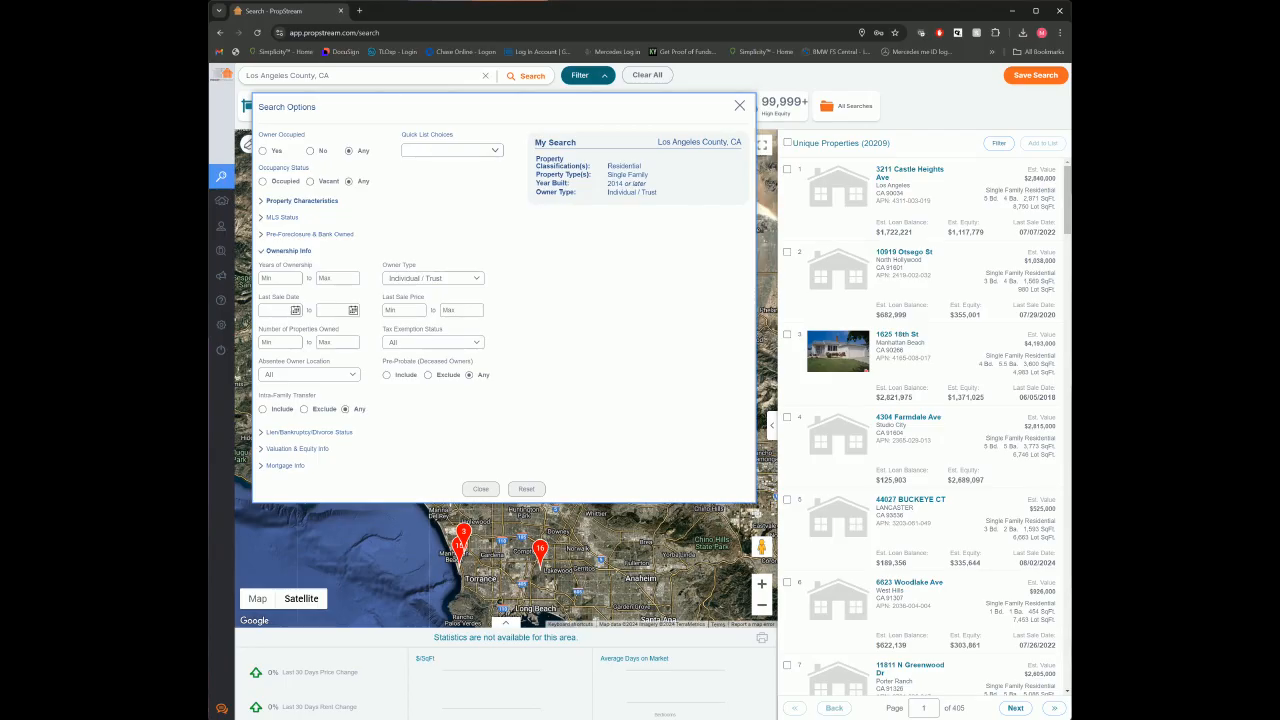
text(5)
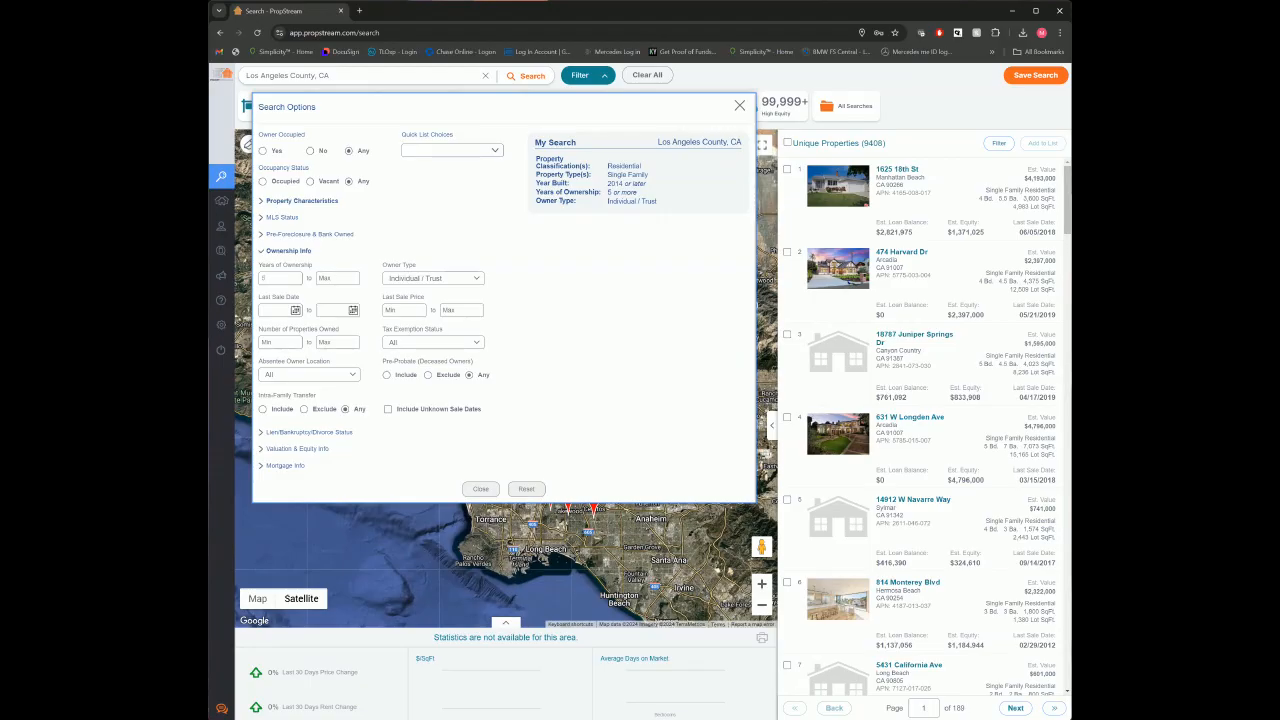
- Select all properties in the Los Angeles County results and rerun the search
click(787, 143)
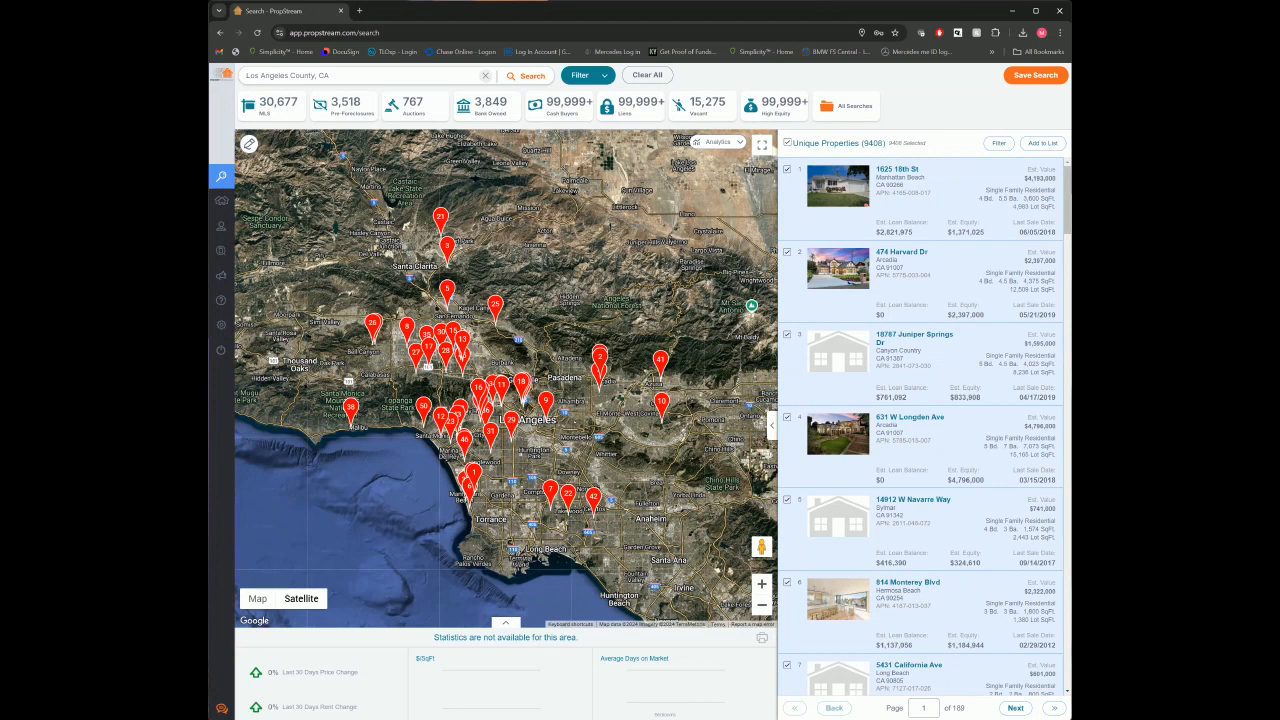
click(526, 76)
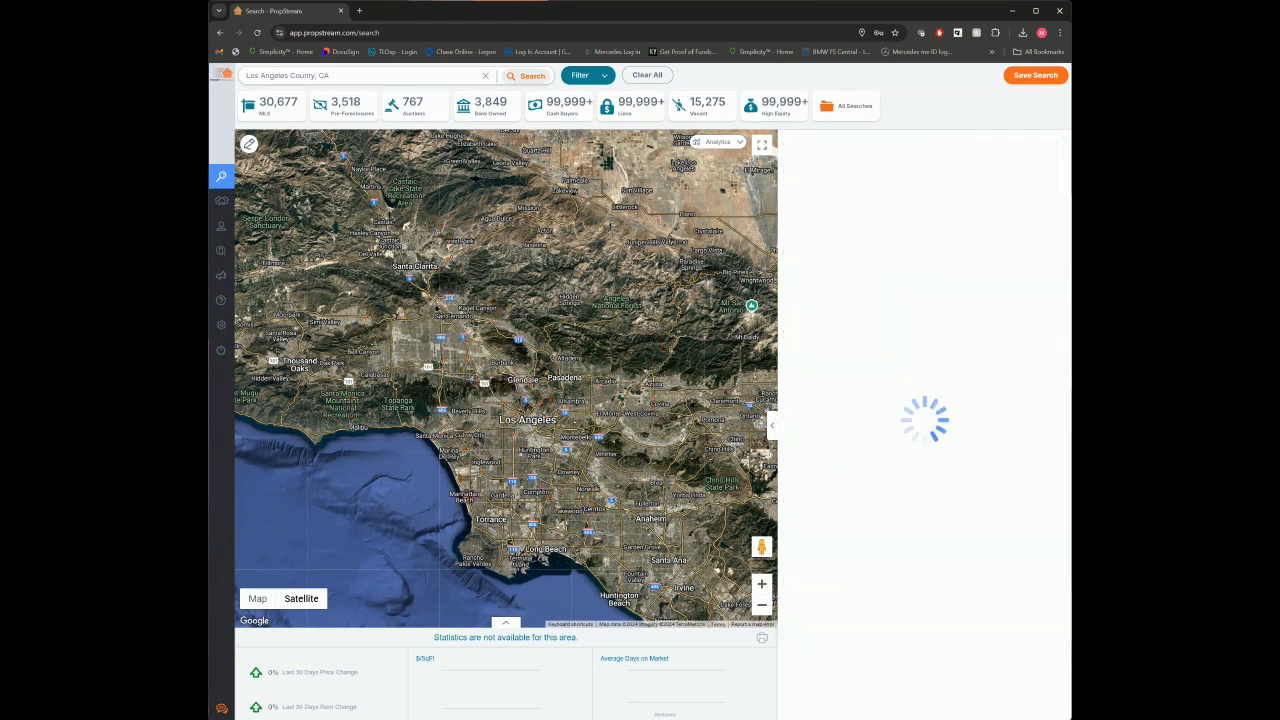
- Set the year built range in the property characteristics filter to 1980 through 2005
click(580, 75)
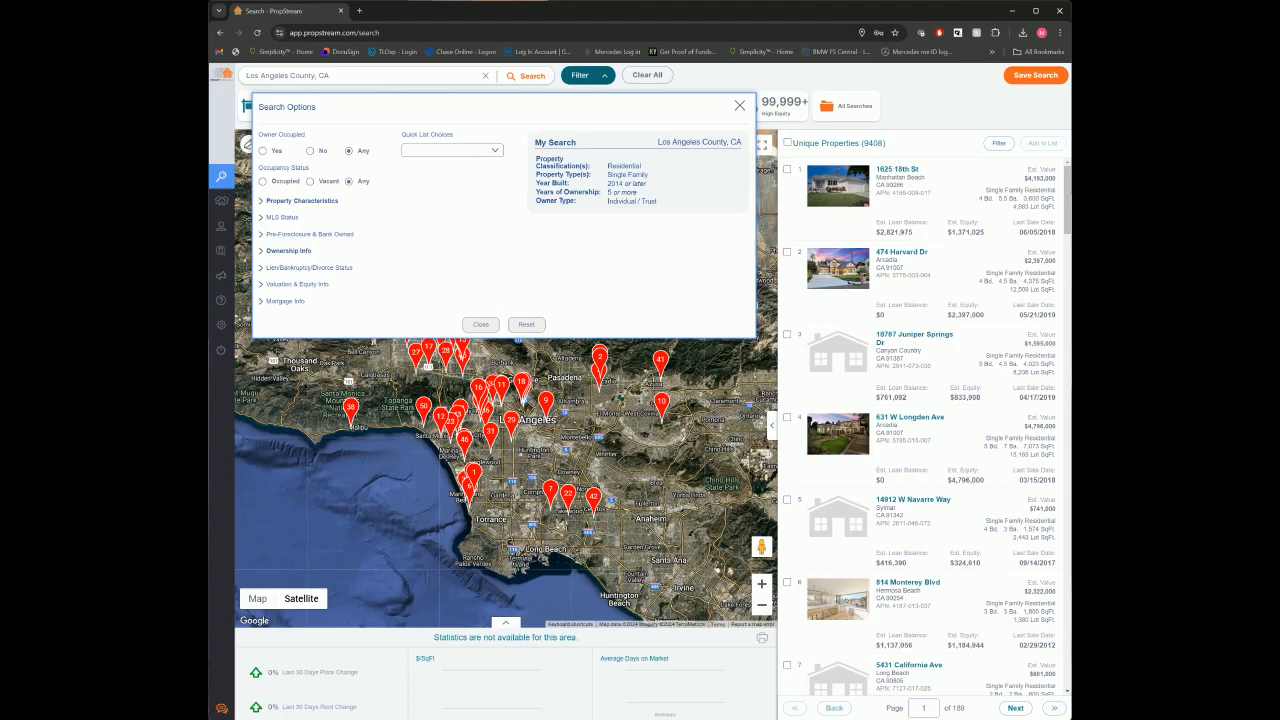
click(301, 201)
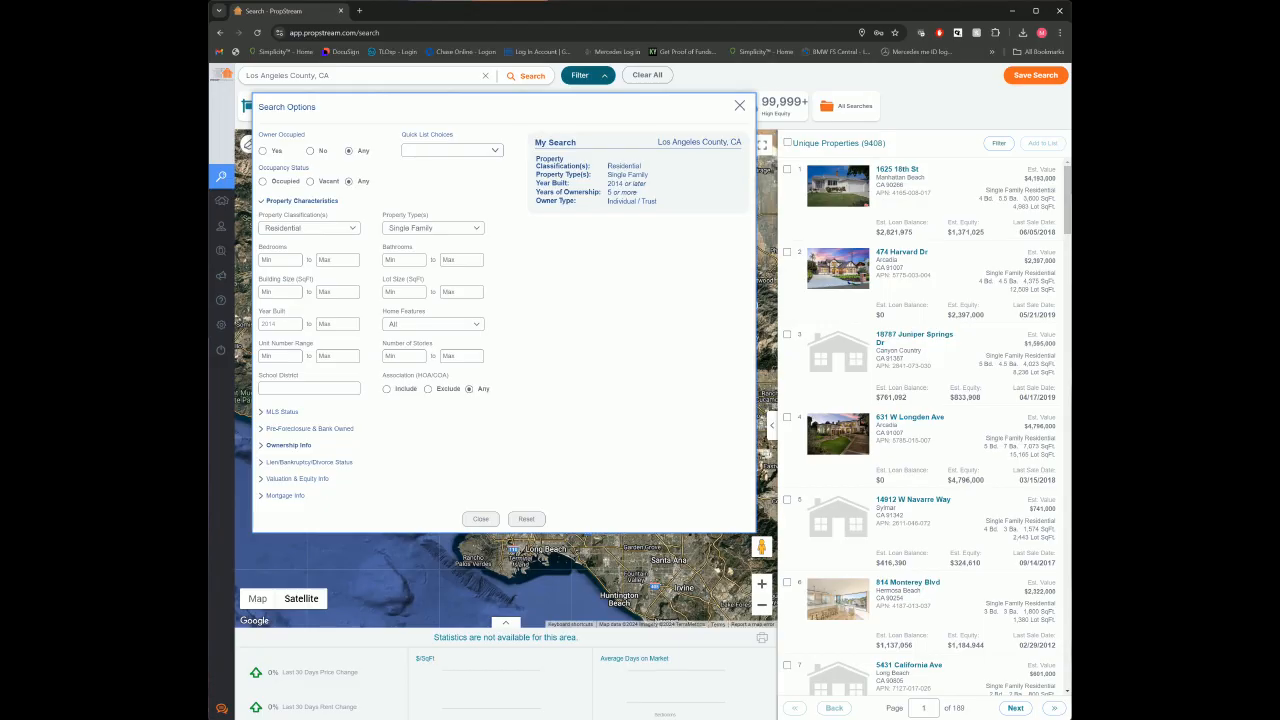
key(ctrl+a)
text(1980)
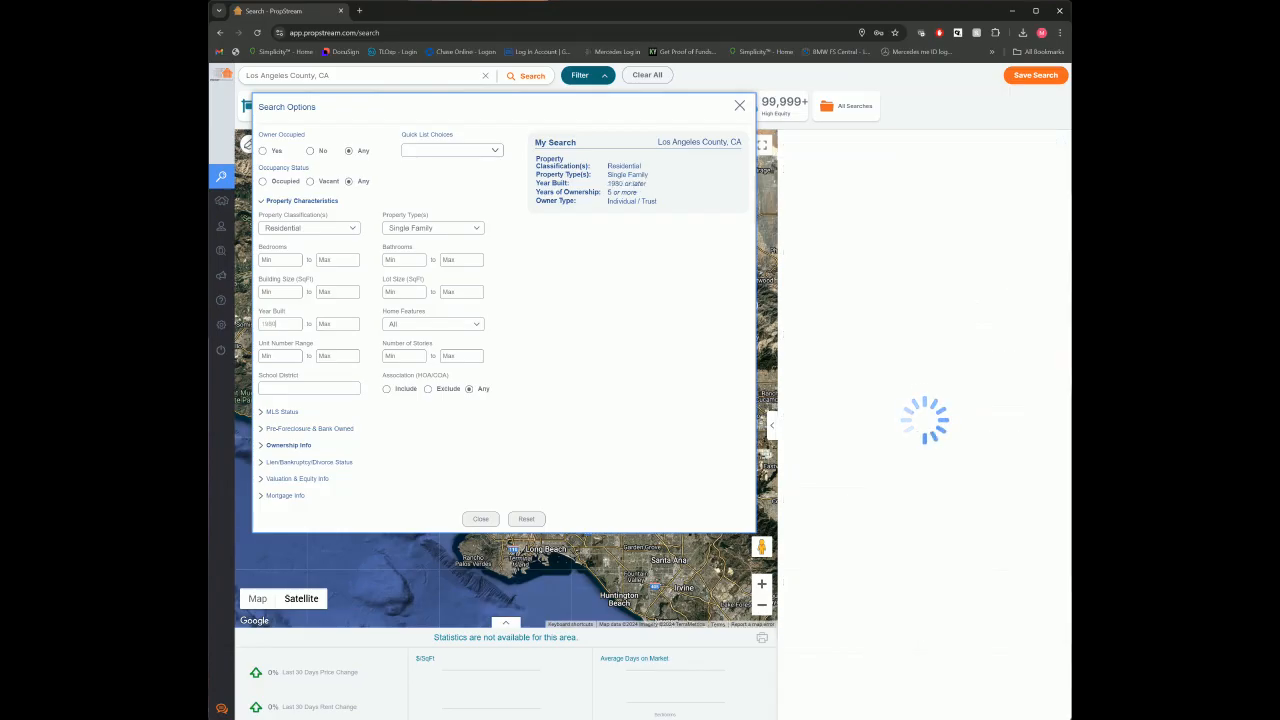
key(Tab)
text(2)
- Set the minimum years of ownership to 15 and close the search options
click(288, 444)
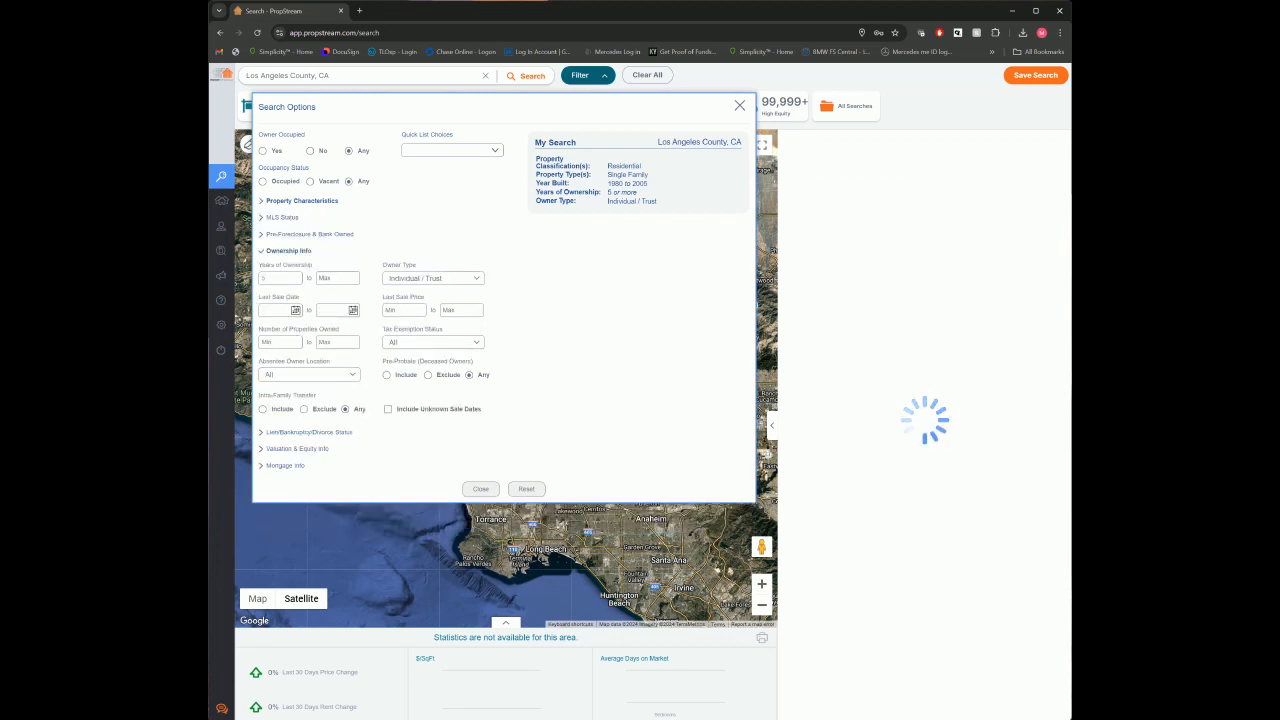
key(BackSpace)
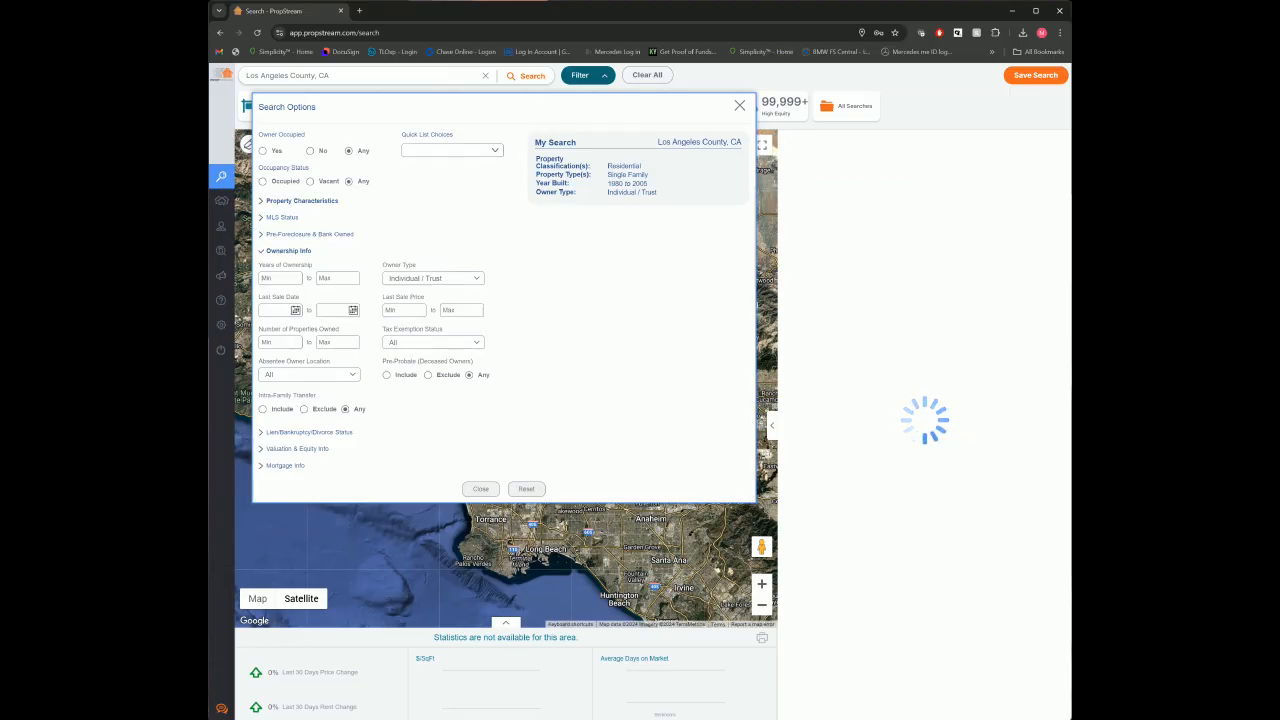
text(15)
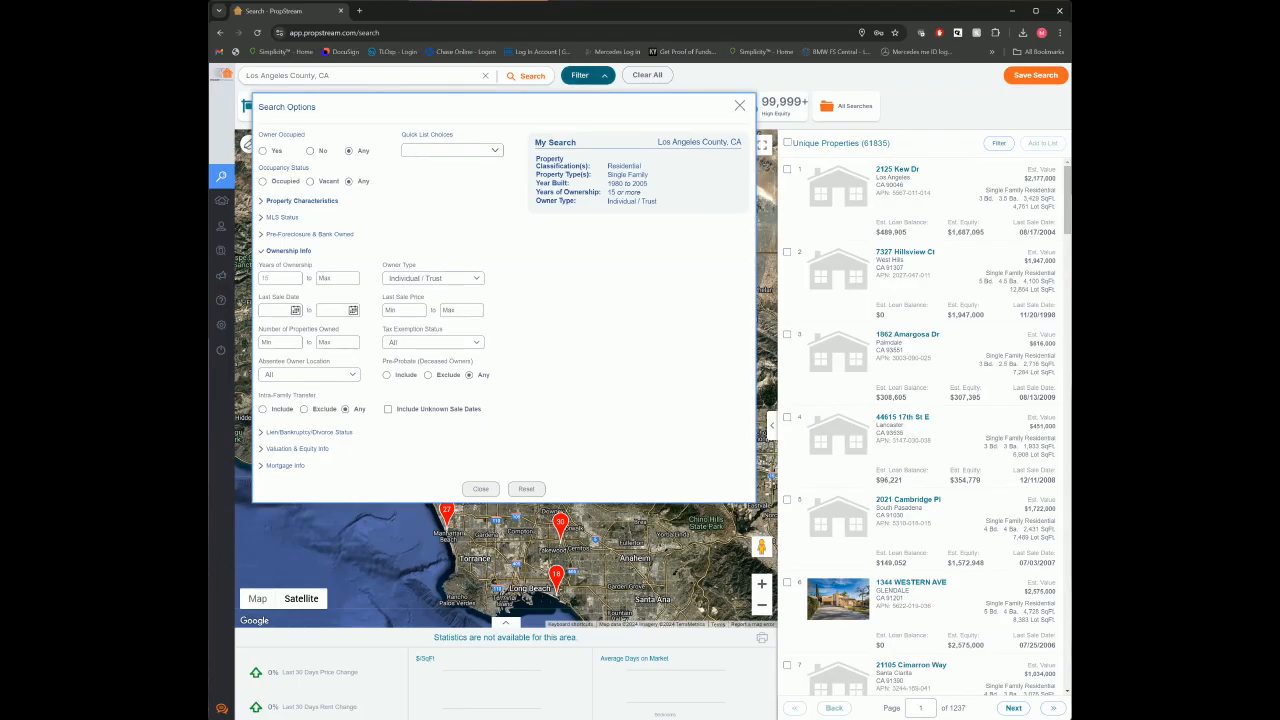
click(740, 105)
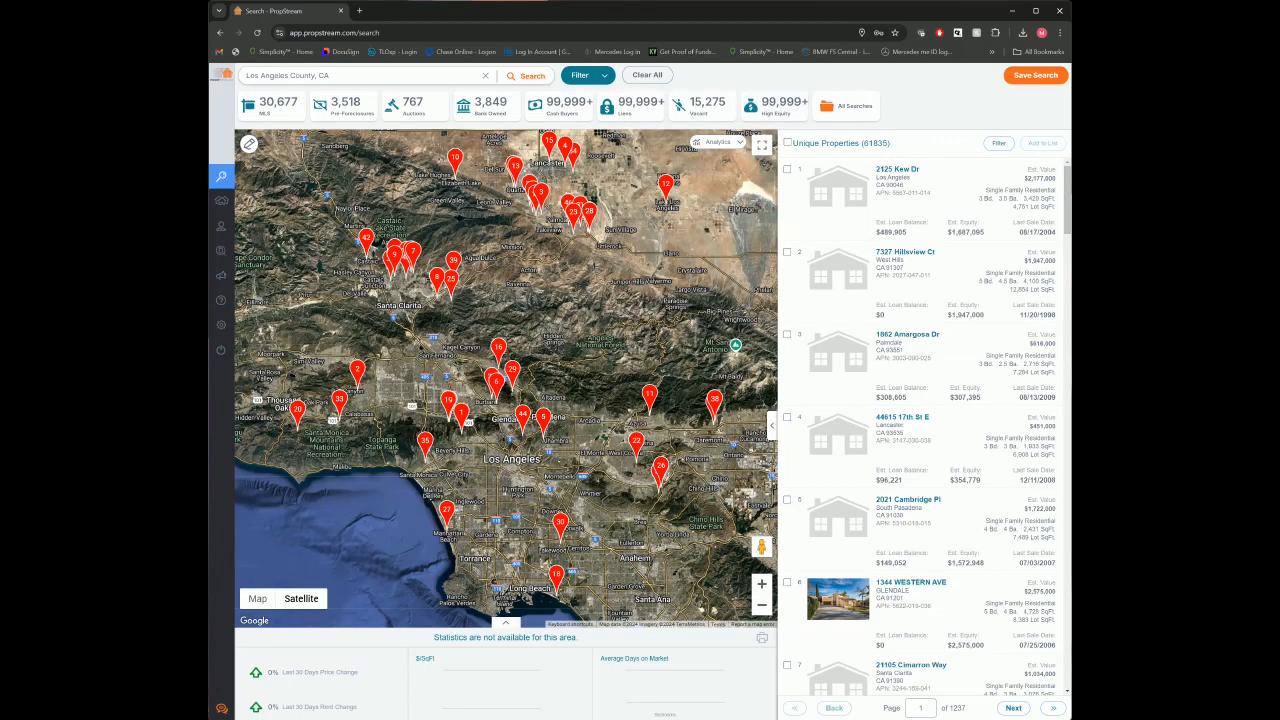